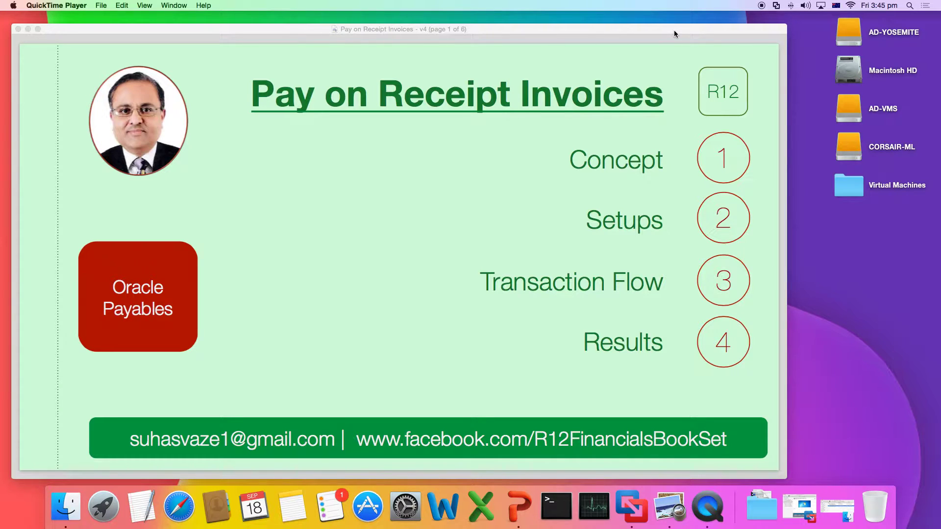
- Advance the Pay on Receipt Invoices presentation from its title page to the Setups topic
left_click(674, 30)
key("Down")
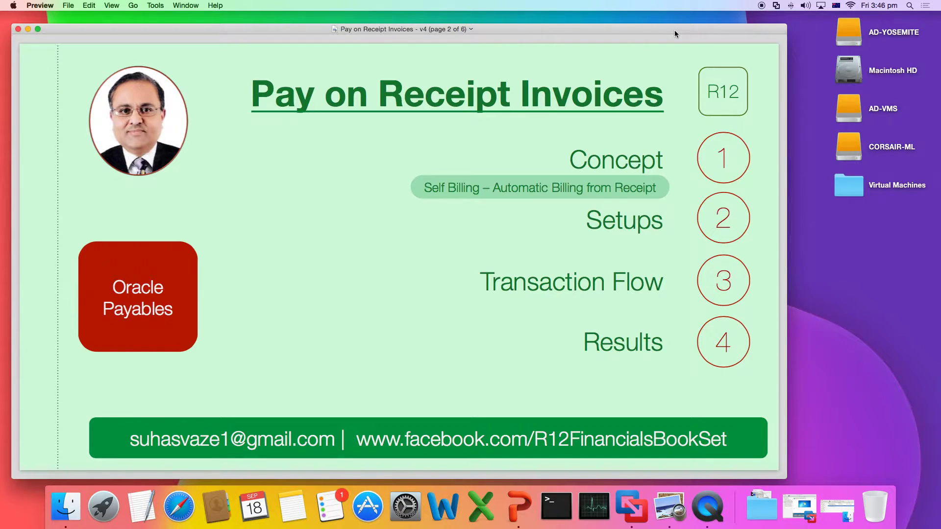
key("Down")
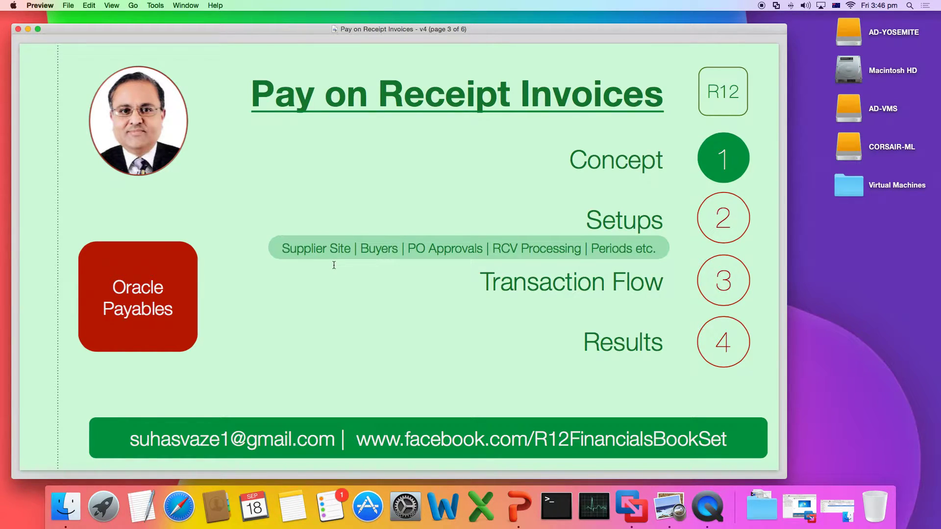
- Switch to Oracle Applications in the Windows virtual machine and open the Suppliers Entry function
key("ctrl+Right")
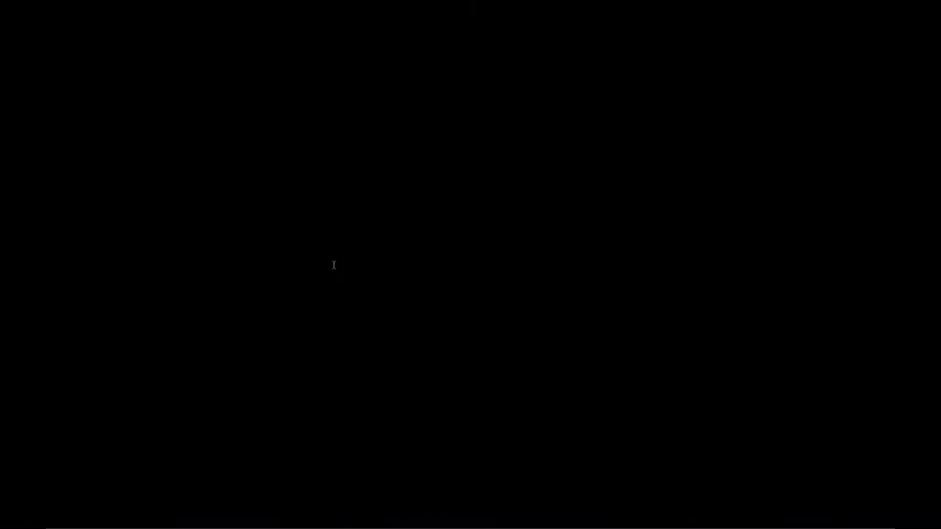
left_click(219, 522)
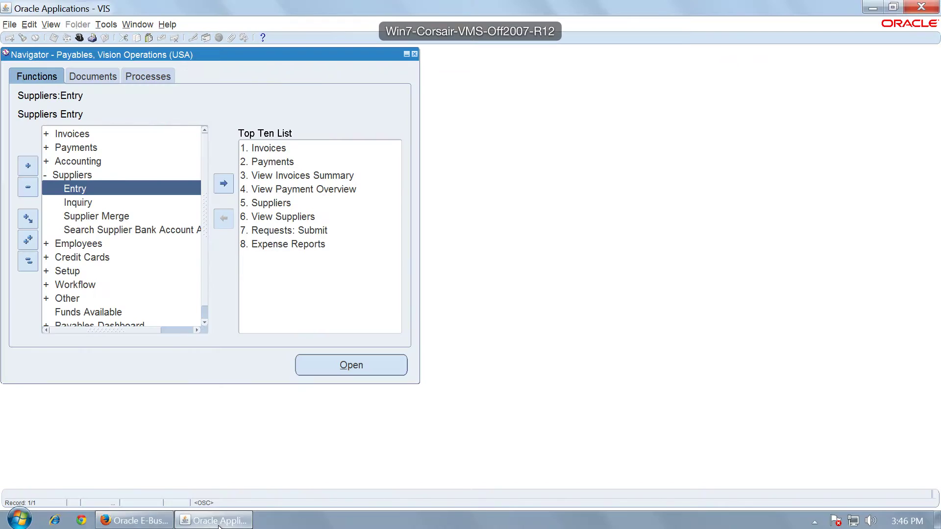
double_click(79, 190)
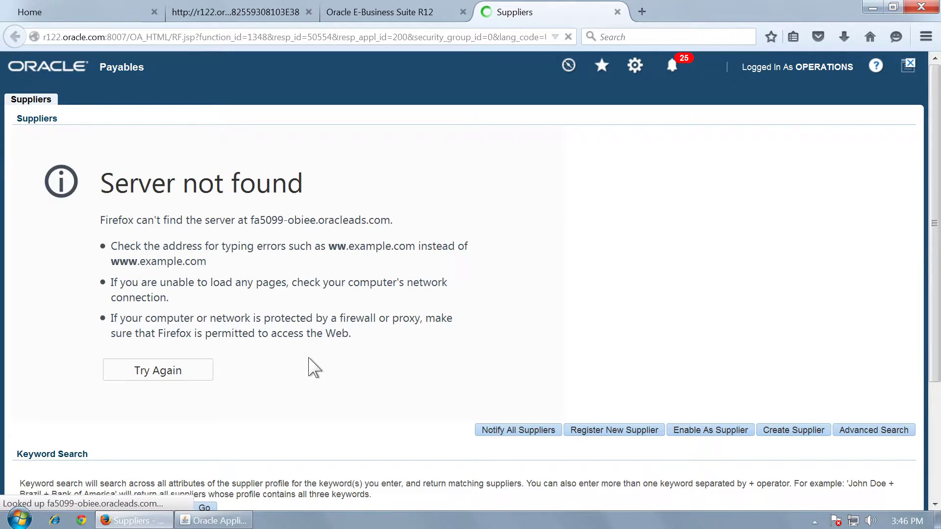
- Search for suppliers with the name Abbott% and open Abbott Laboratories, Inc. for update
scroll(336, 353, "down", 5)
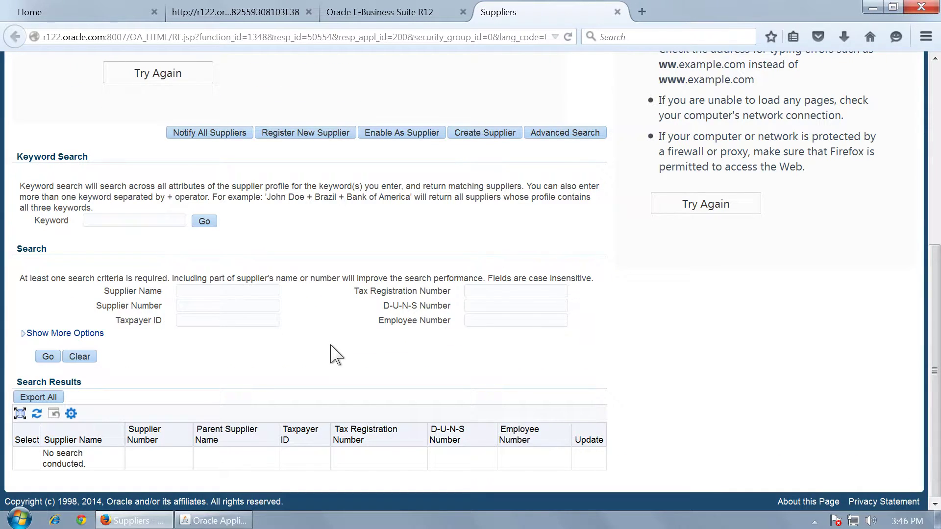
left_click(204, 288)
type("A")
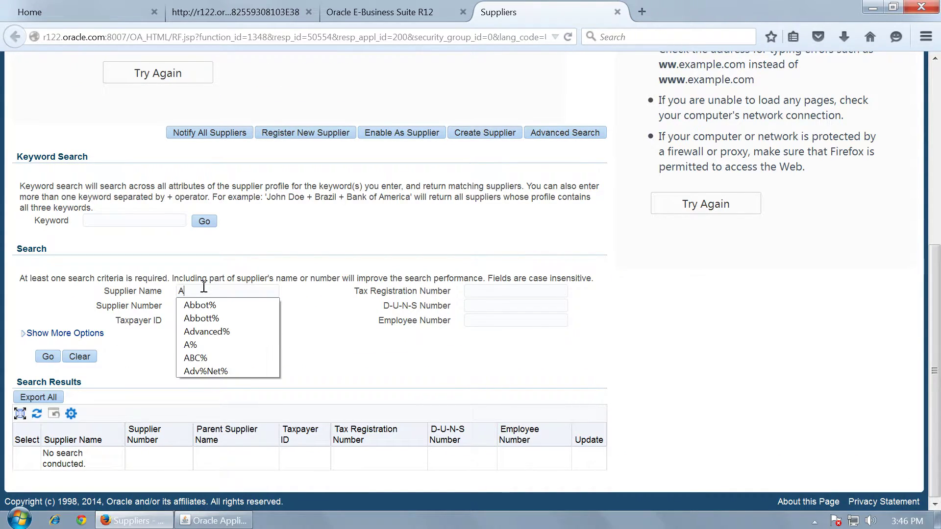
type("bbo")
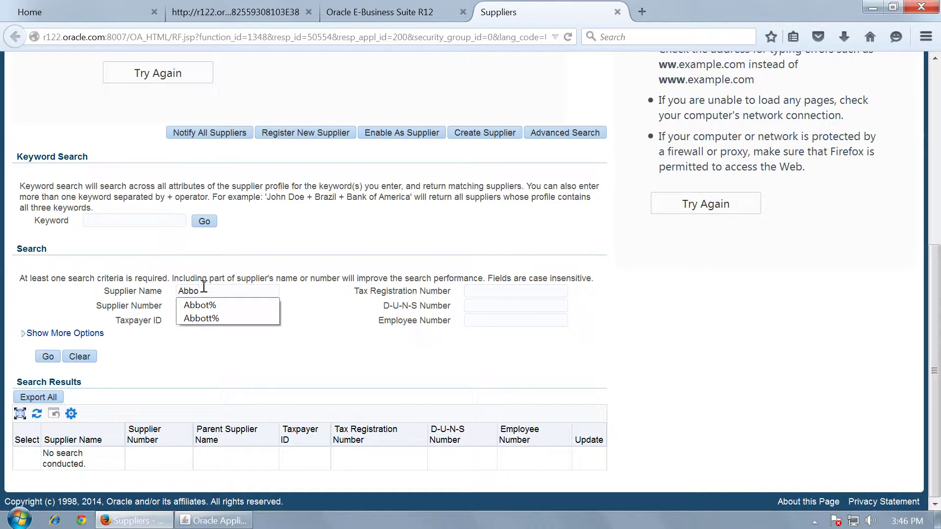
type("t")
left_click(210, 318)
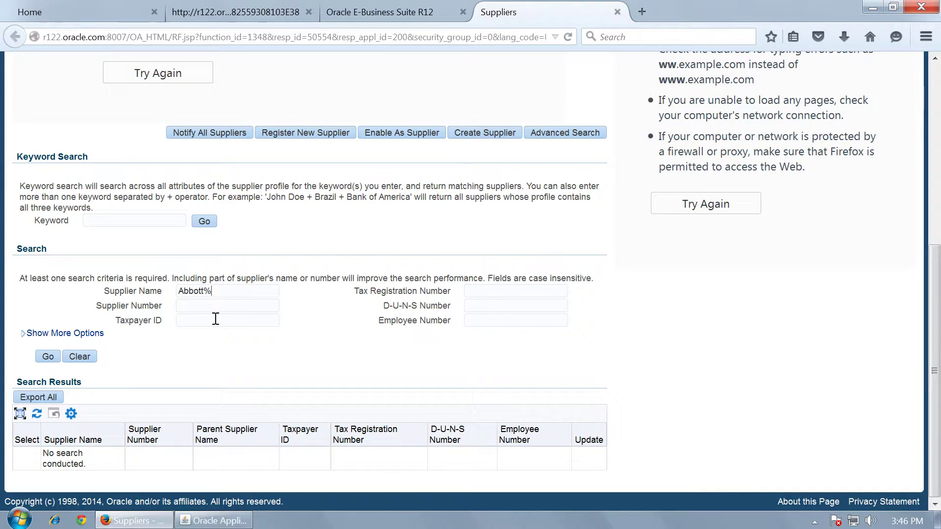
left_click(54, 358)
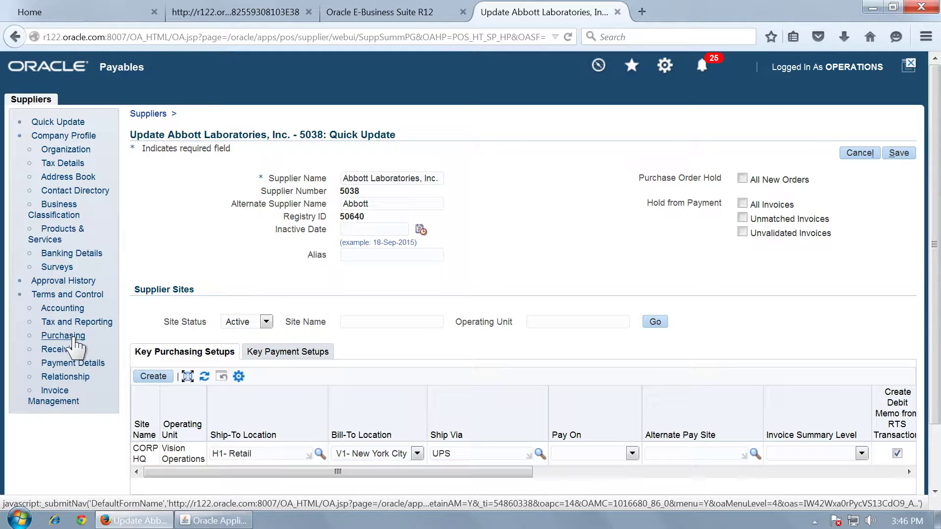
- In the supplier's Self Billing purchasing settings, set Pay On and Invoice Summary Level to Receipt for the CORP HQ site and save
left_click(74, 337)
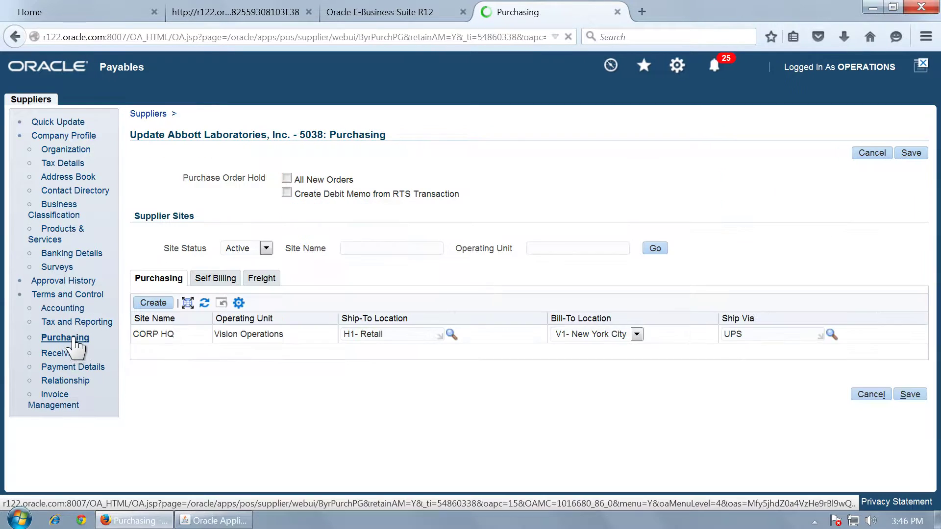
left_click(207, 279)
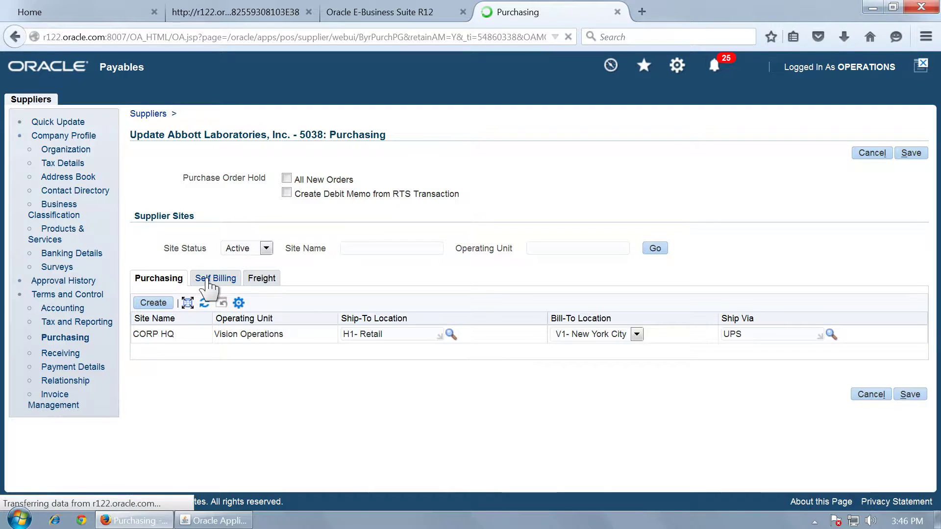
left_click(325, 347)
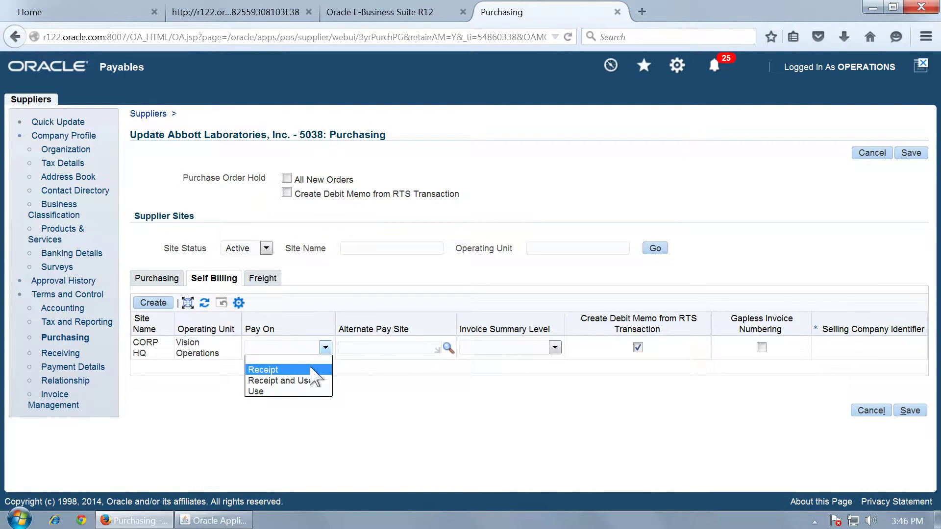
left_click(286, 371)
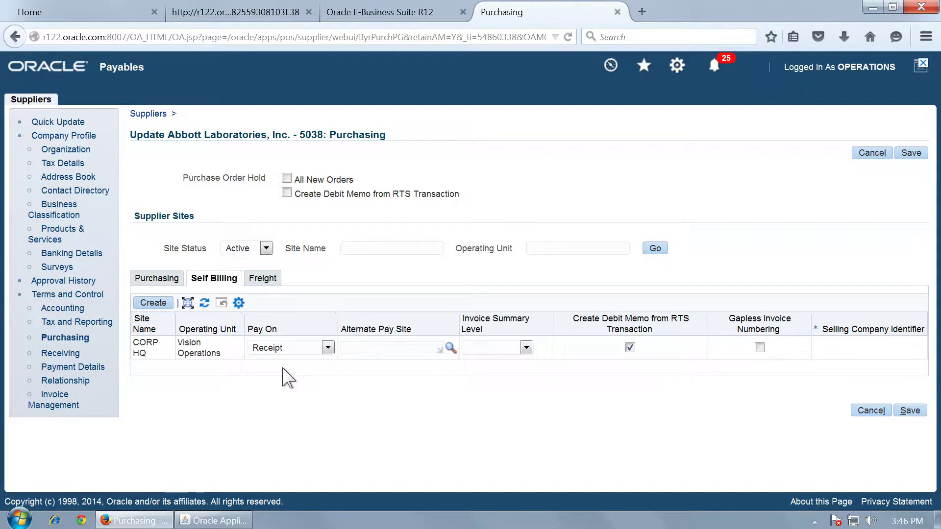
left_click(526, 348)
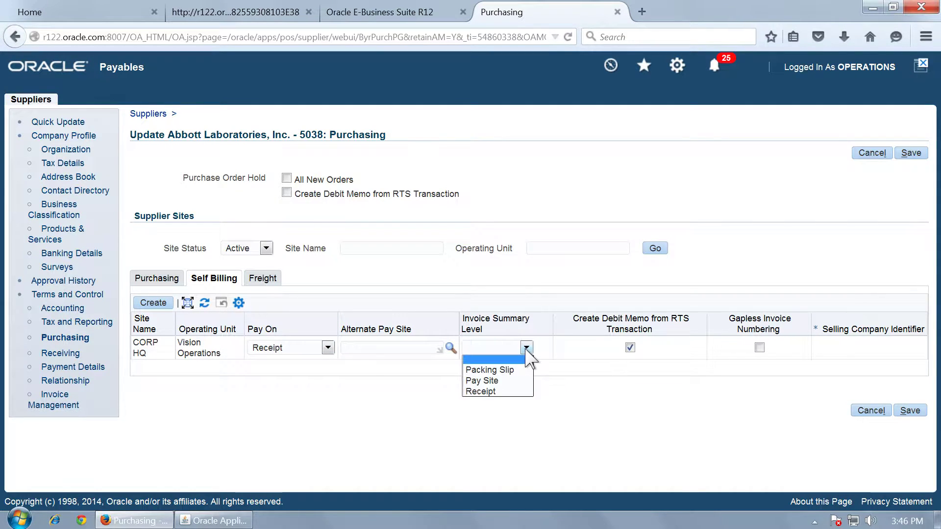
left_click(505, 391)
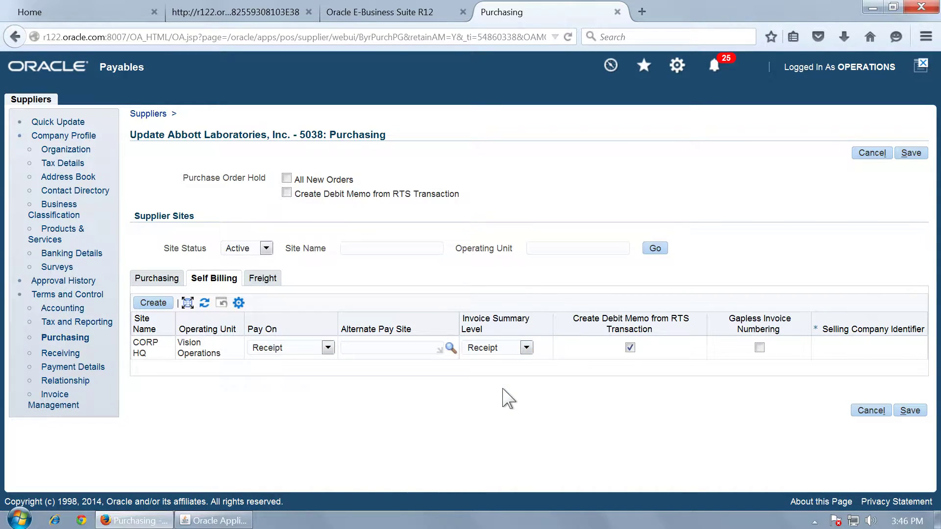
left_click(910, 411)
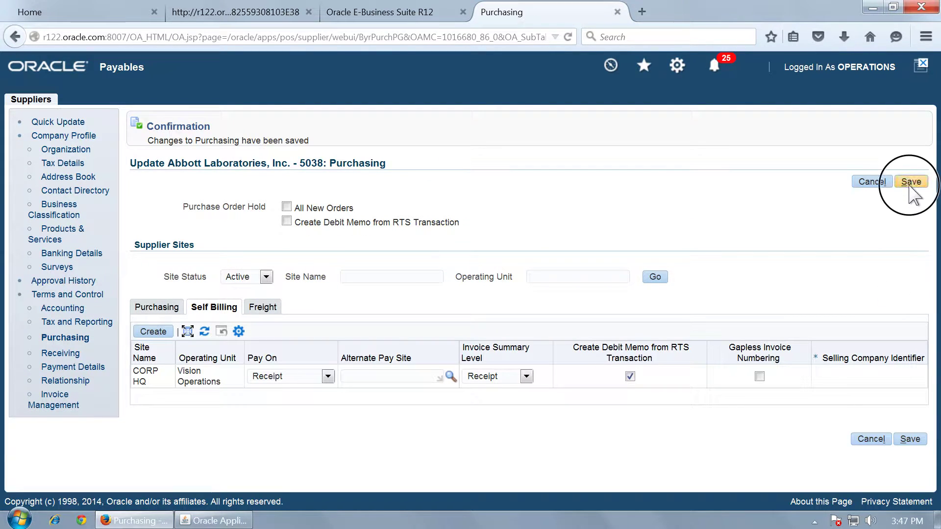
left_click(910, 182)
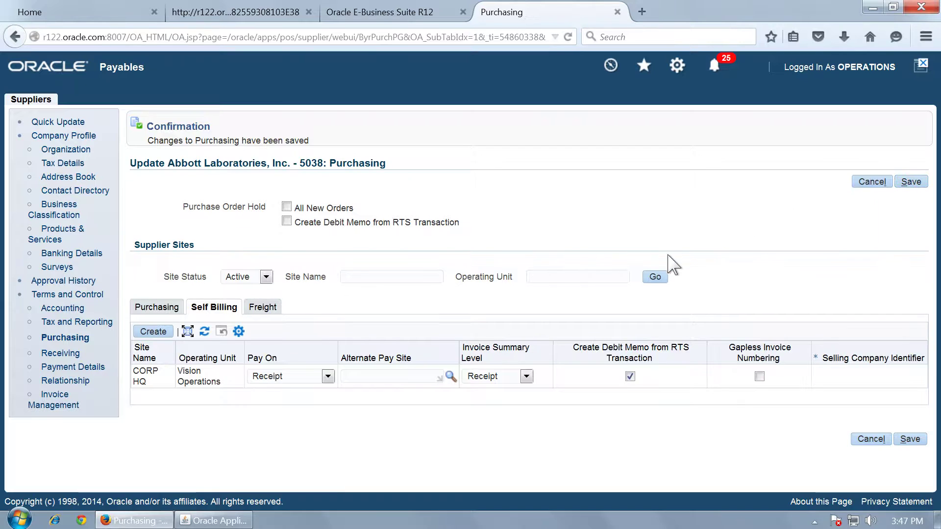
- Return to the Oracle Applications forms window and switch to the System Administrator responsibility
left_click(216, 520)
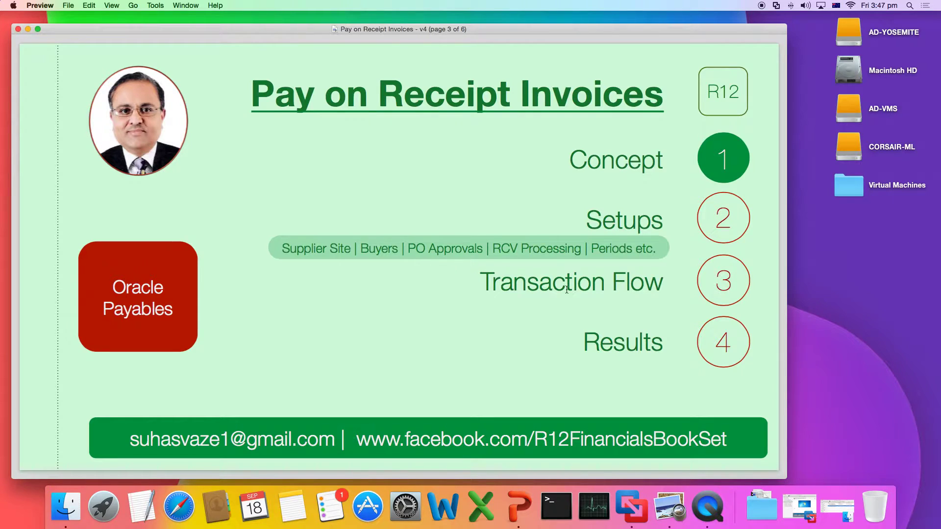
key("ctrl+Right")
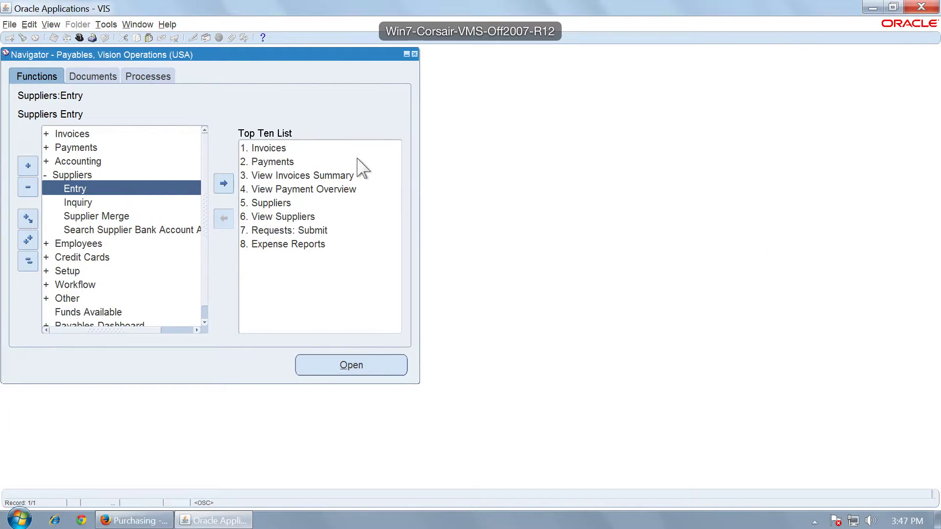
left_click(78, 37)
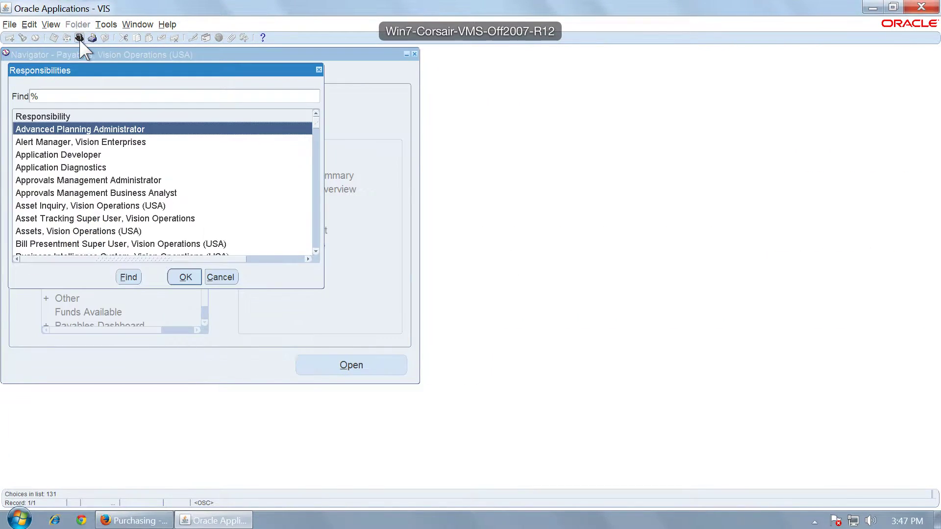
type("system Administrat")
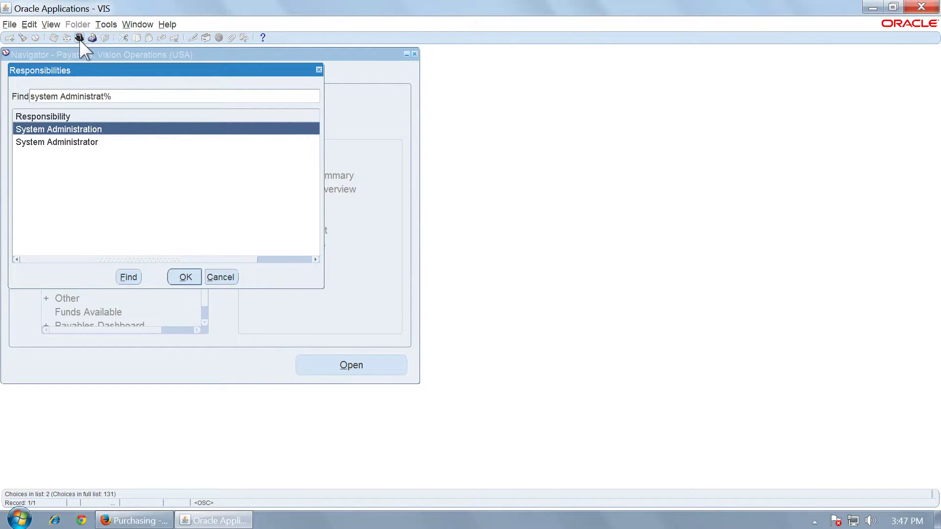
left_click(110, 143)
double_click(109, 142)
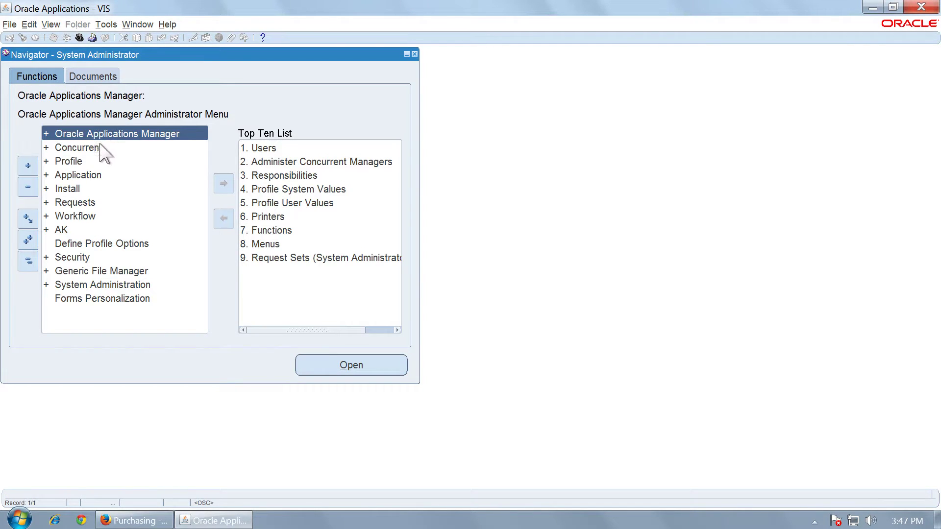
- Open the Define form for application users under Security
double_click(95, 258)
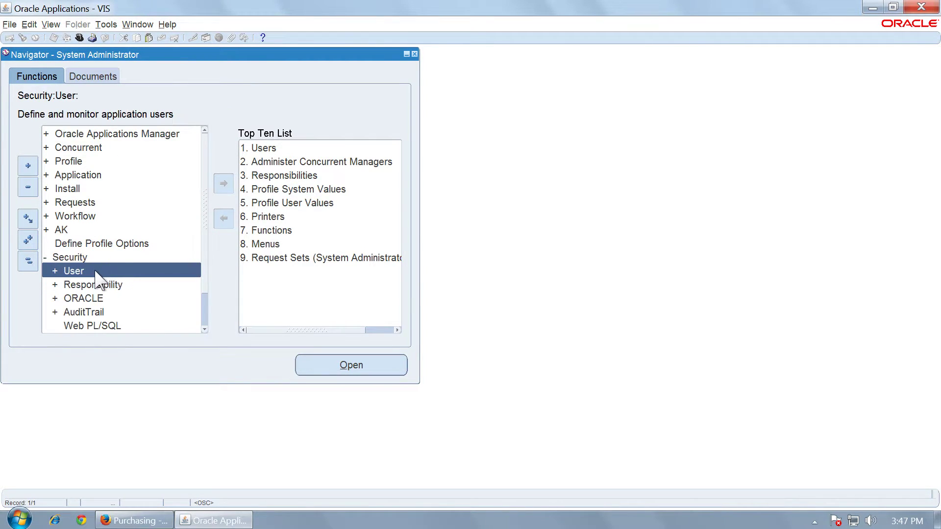
double_click(94, 271)
double_click(105, 284)
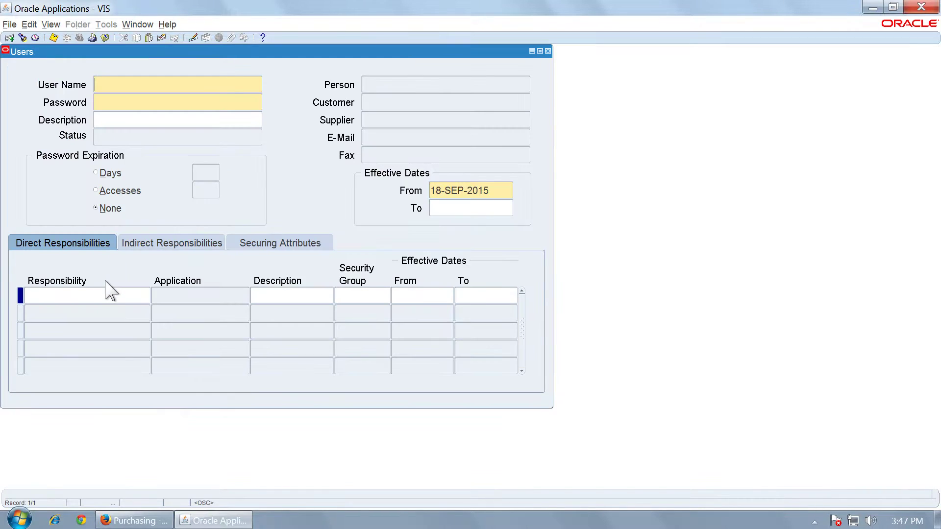
- Query the user OPERATIONS, check which person is linked to the account, and close the form
key("F11")
type("OPER")
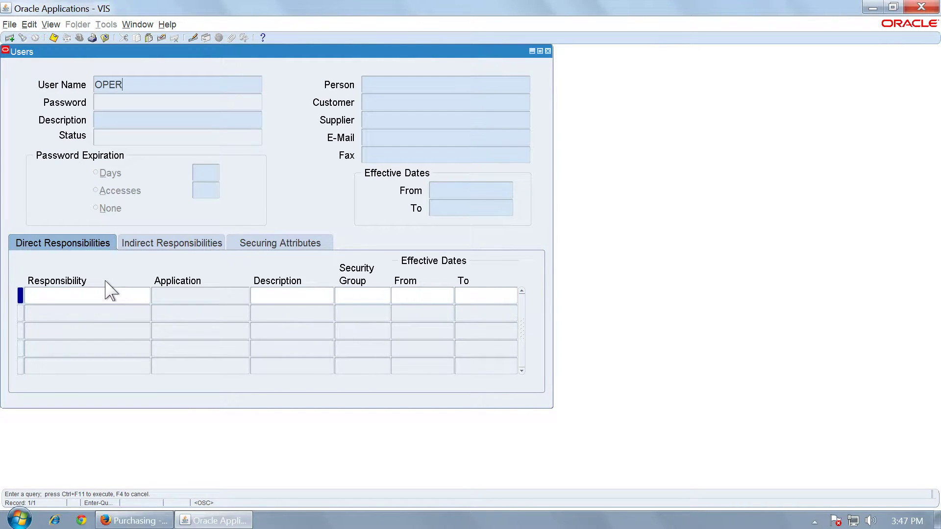
type("ATIONS")
key("BackSpace")
key("BackSpace")
key("BackSpace")
type("ONS")
key("ctrl+F11")
left_click(447, 84)
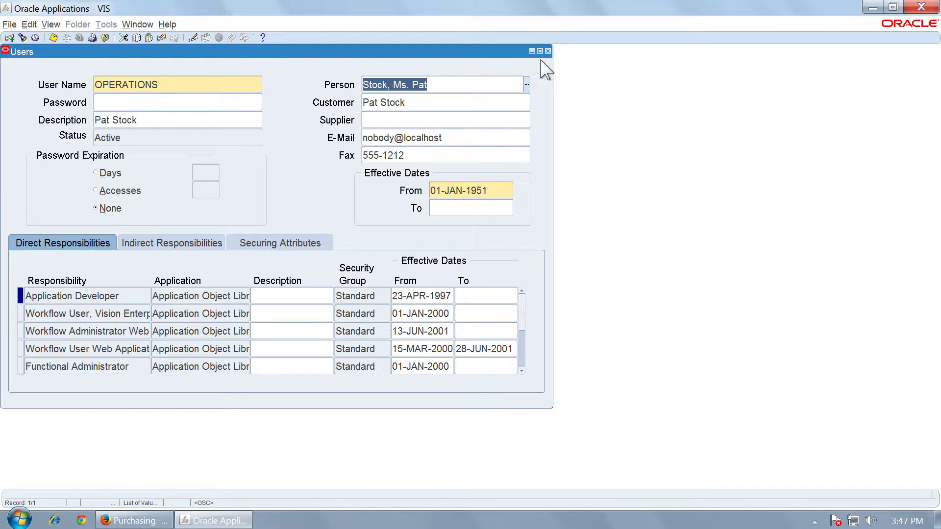
left_click(548, 51)
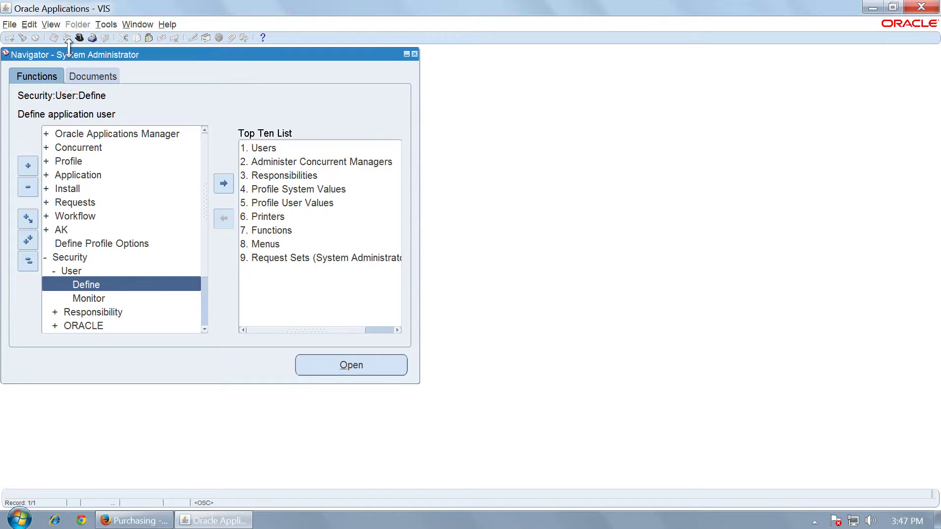
- Switch to the Purchasing, Vision Operations (USA) responsibility and open the Buyers function found by searching form functions for %Buy%
left_click(81, 39)
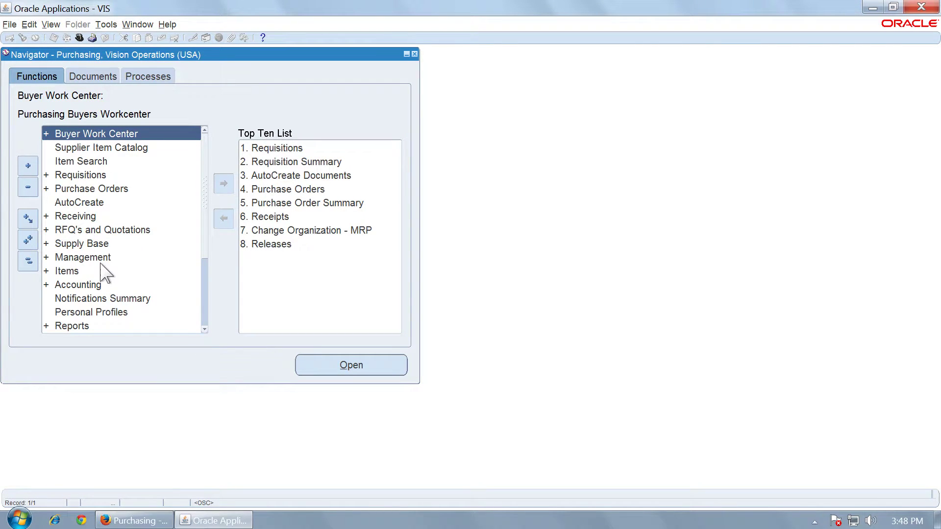
double_click(96, 133)
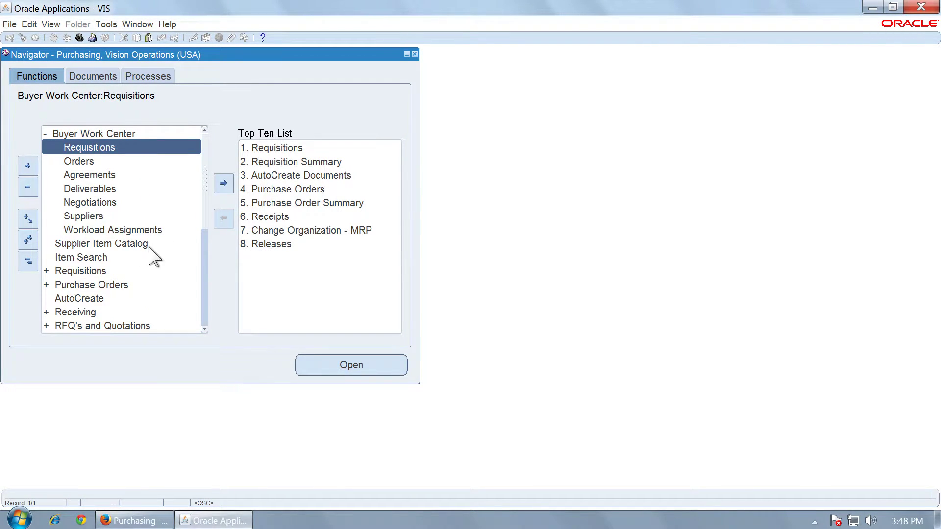
key("ctrl+l")
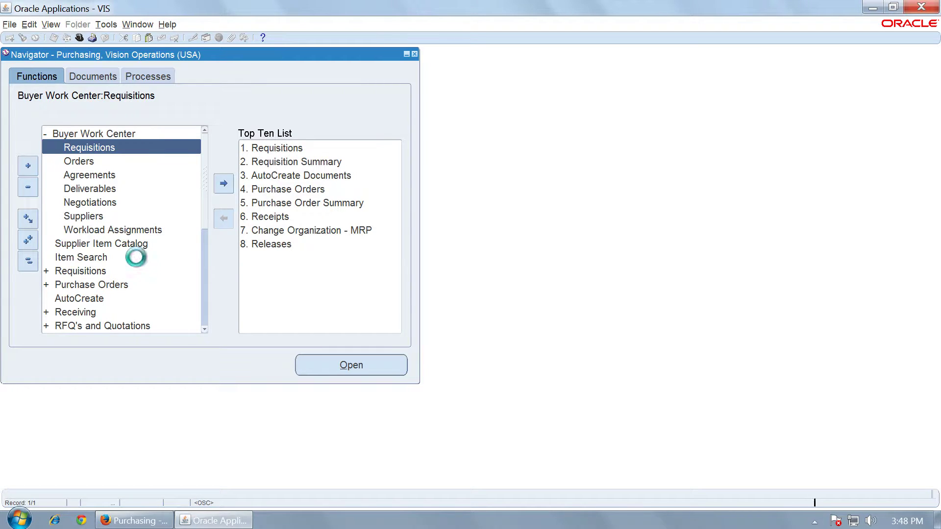
type("B")
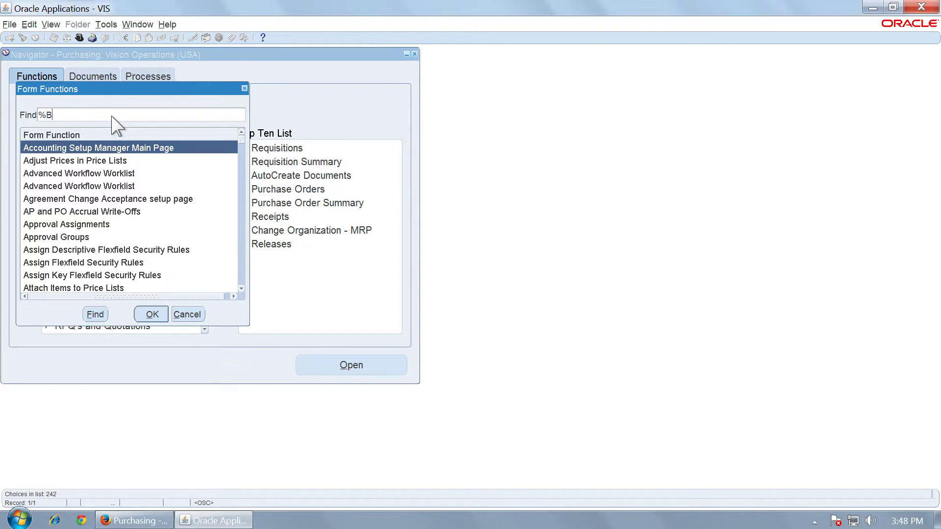
type("uy%")
key("Return")
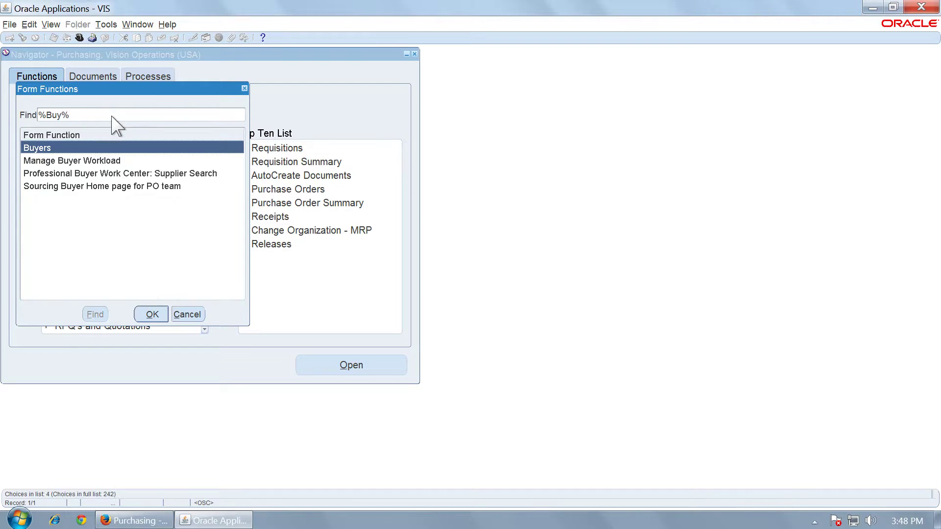
double_click(80, 149)
double_click(78, 147)
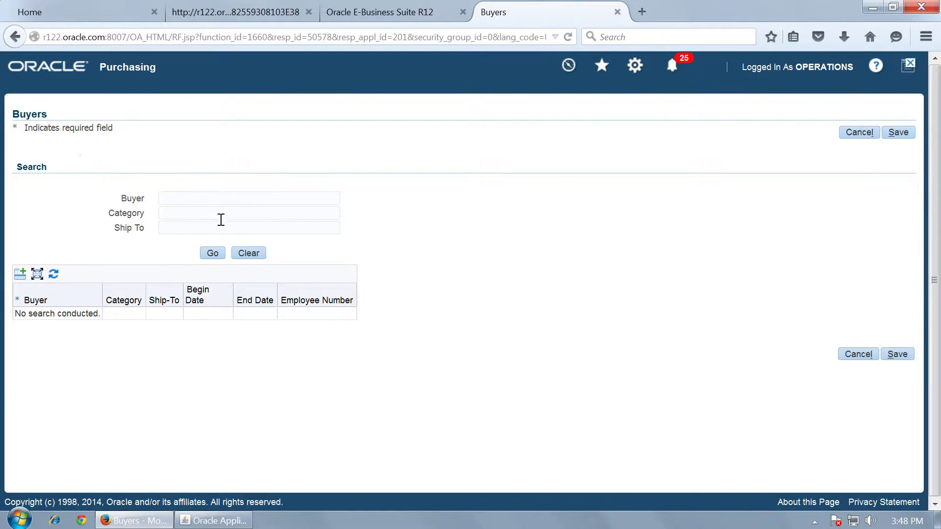
- Search the buyers by the linked employee's surname to check the buyer setup, close the Buyers page and return to the Oracle Applications forms window
left_click(205, 198)
type("Sto")
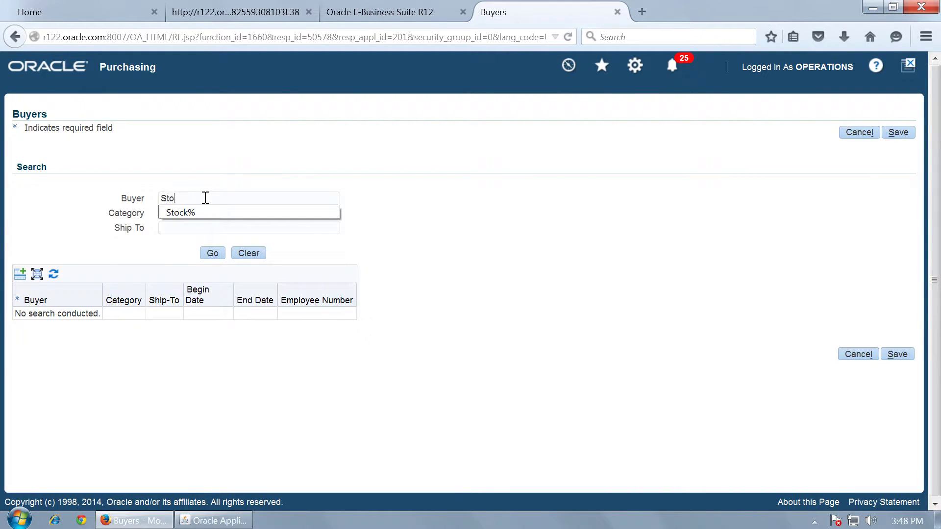
type("ck%")
left_click(214, 254)
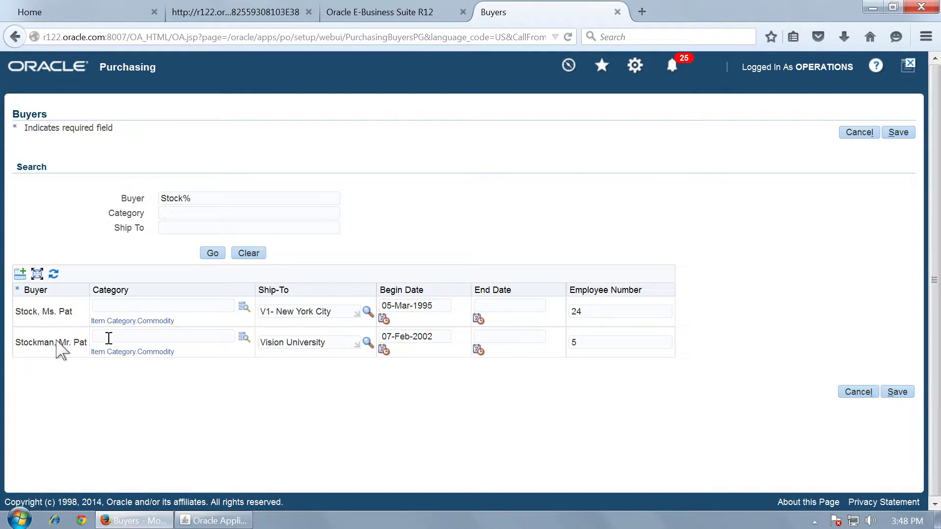
left_click(857, 131)
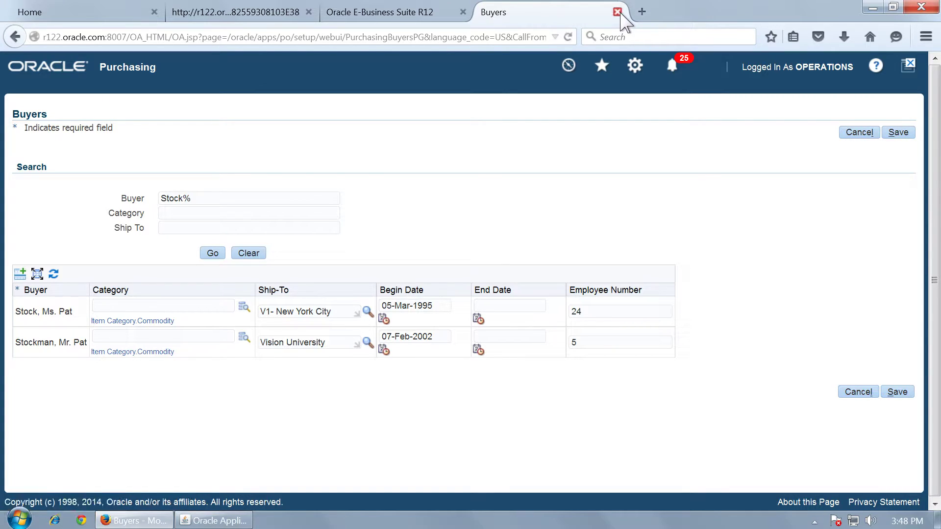
left_click(618, 12)
left_click(213, 520)
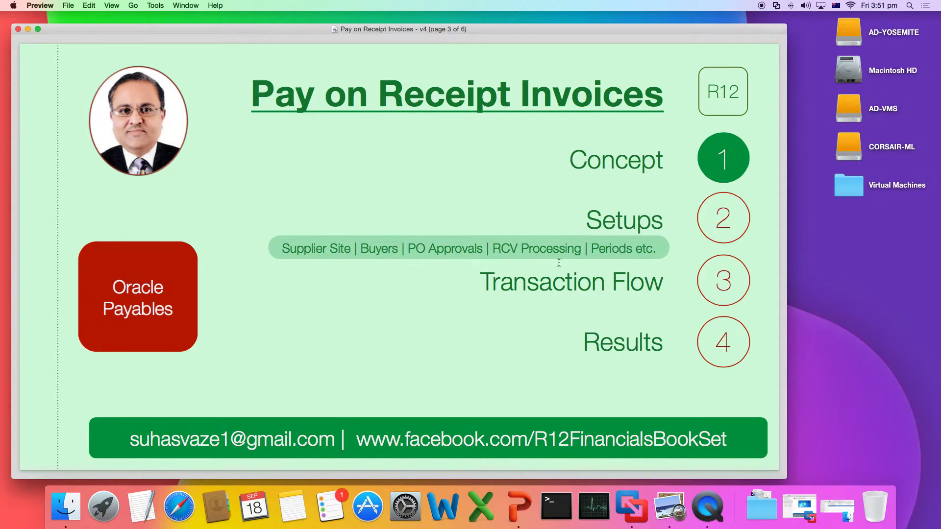
- Switch to the System Administrator responsibility and open the System profile values form under Profile
key("ctrl+Right")
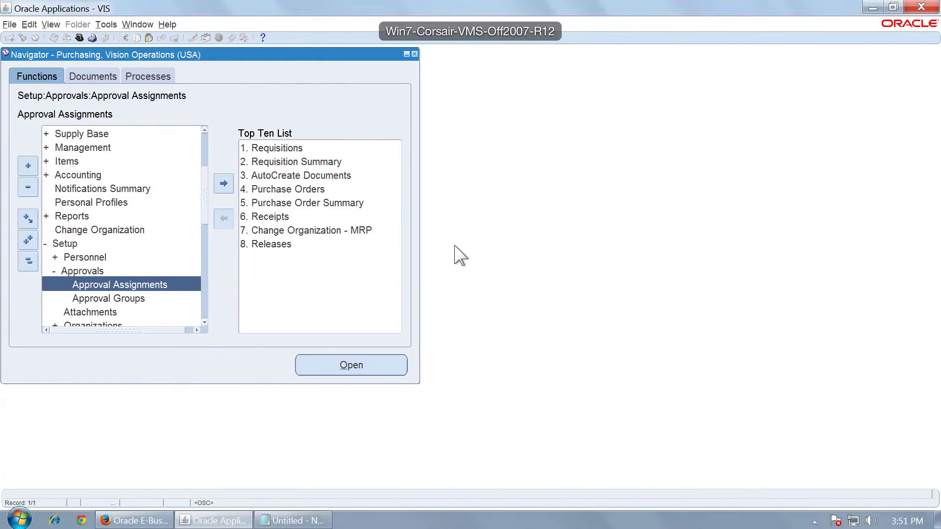
left_click(79, 38)
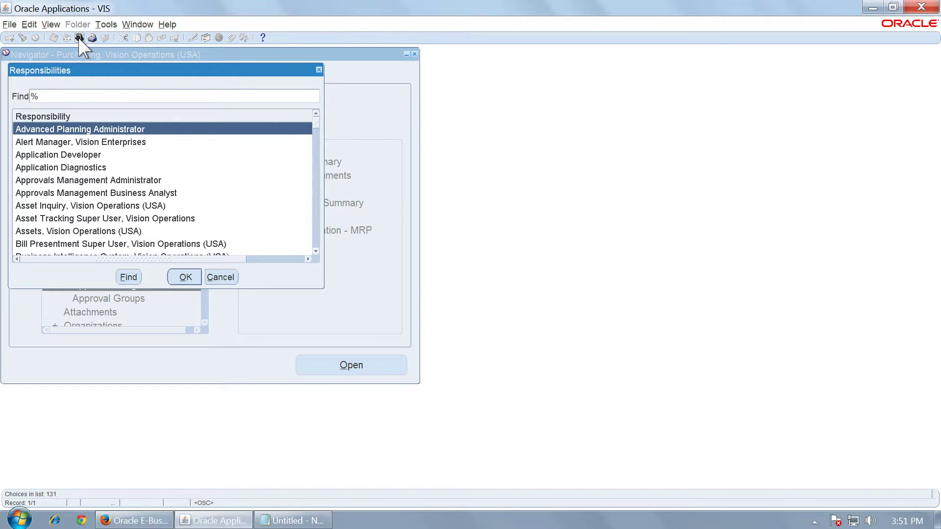
type("system Administrat")
key("Return")
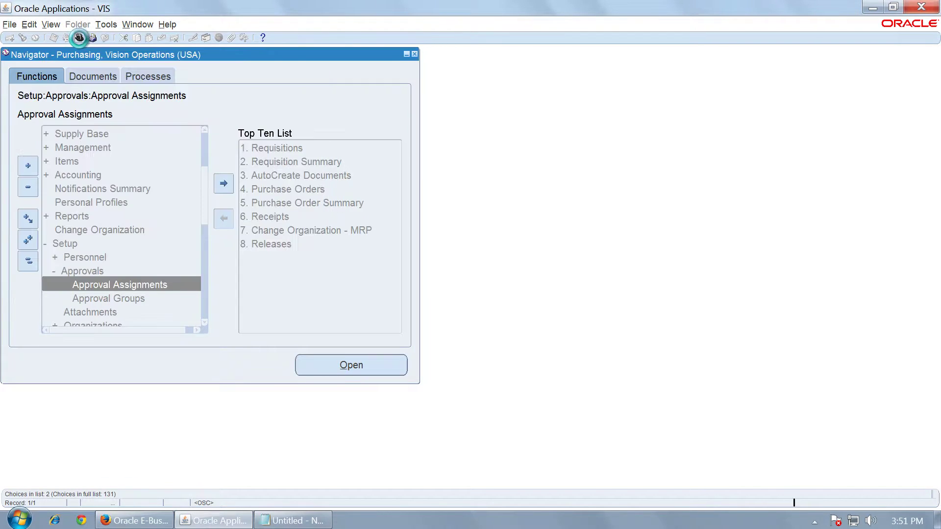
key("Down")
key("Down")
key("Return")
key("Down")
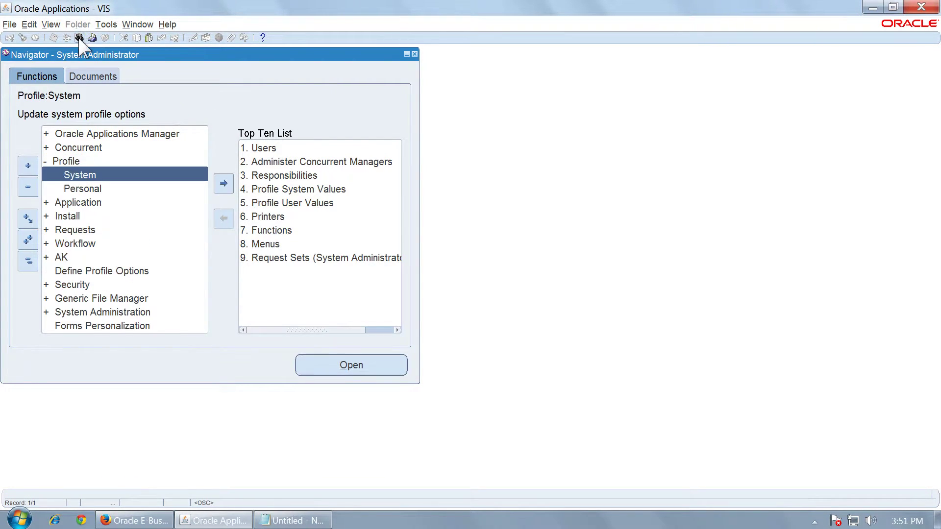
key("Return")
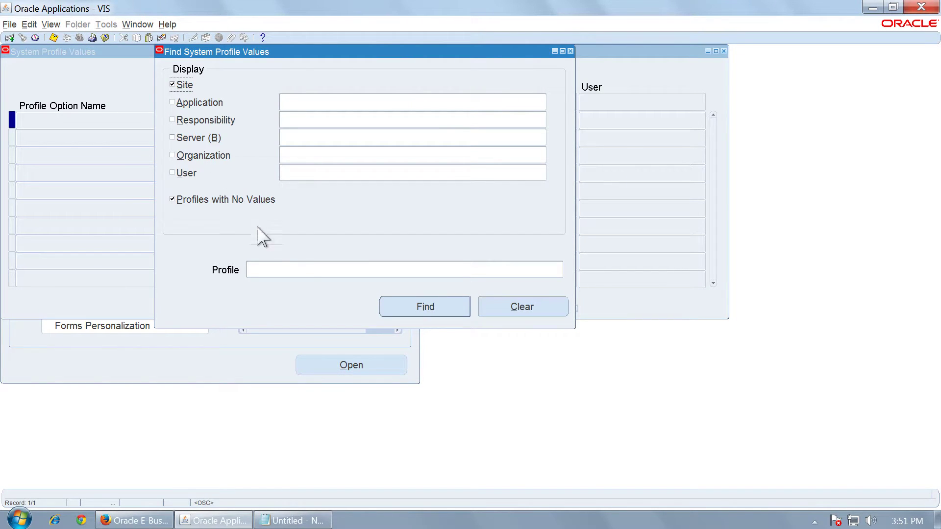
- Find system profile values matching RCV%Proce% at site level and for the Purchasing, Vision Operations (USA) responsibility
left_click(303, 268)
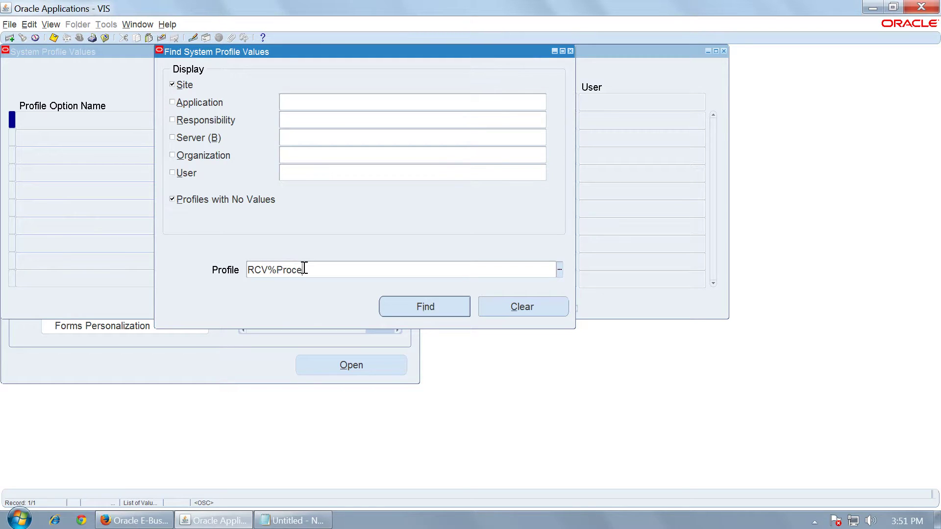
left_click(300, 121)
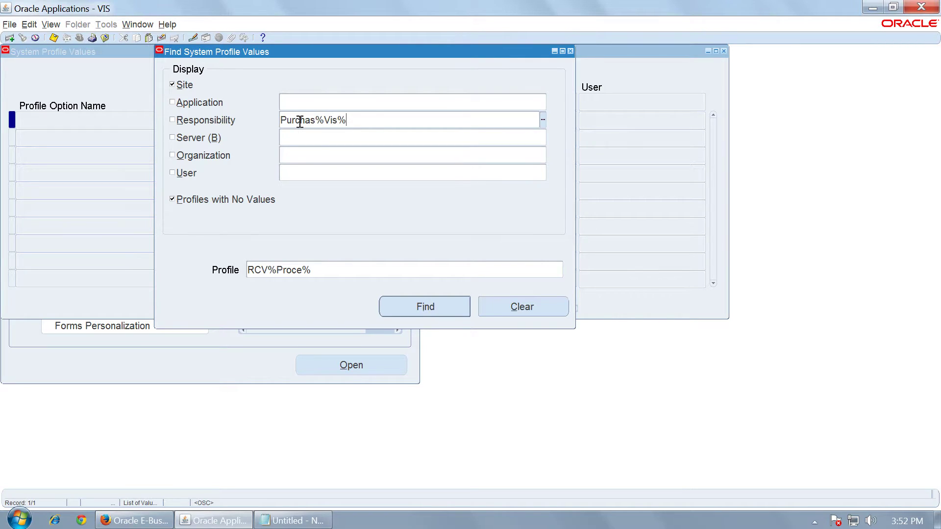
key("Tab")
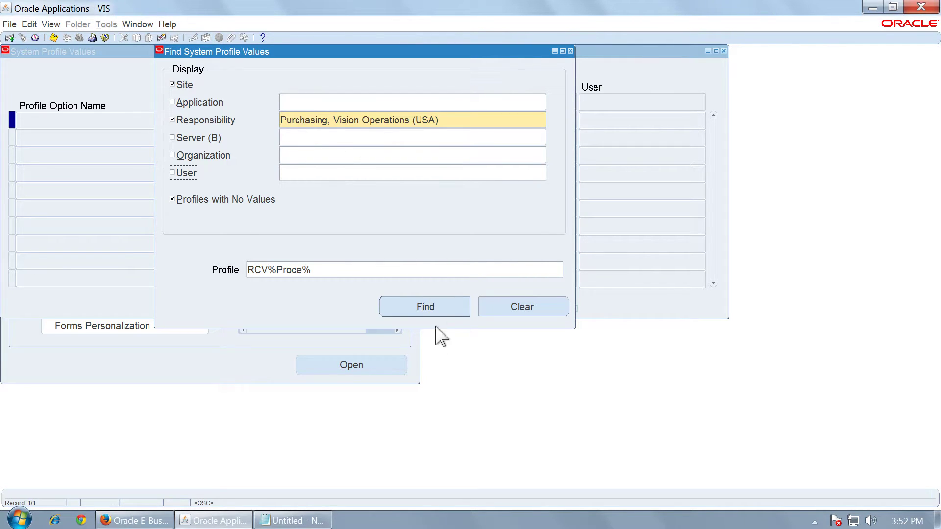
left_click(426, 309)
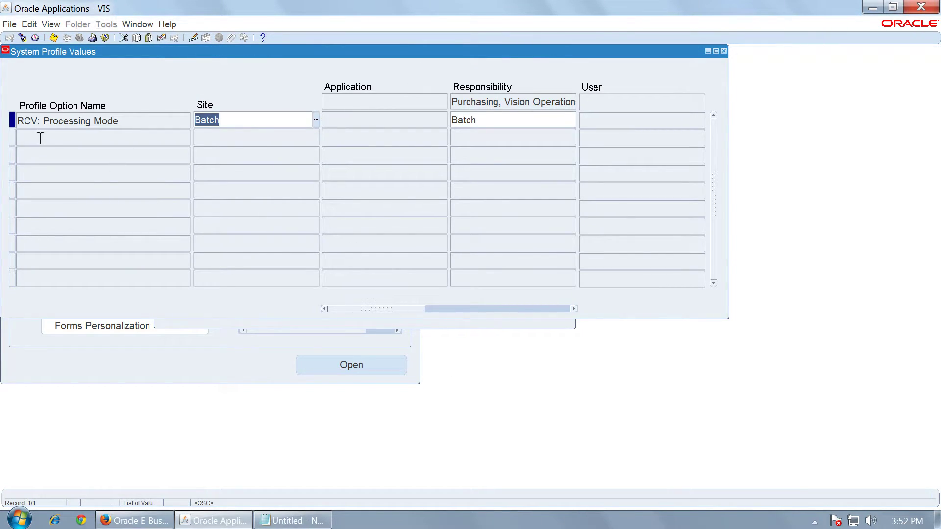
- Check the RCV: Processing Mode profile's responsibility value and its available choices, close the form and collapse the navigator tree
left_click_drag(18, 122, 119, 124)
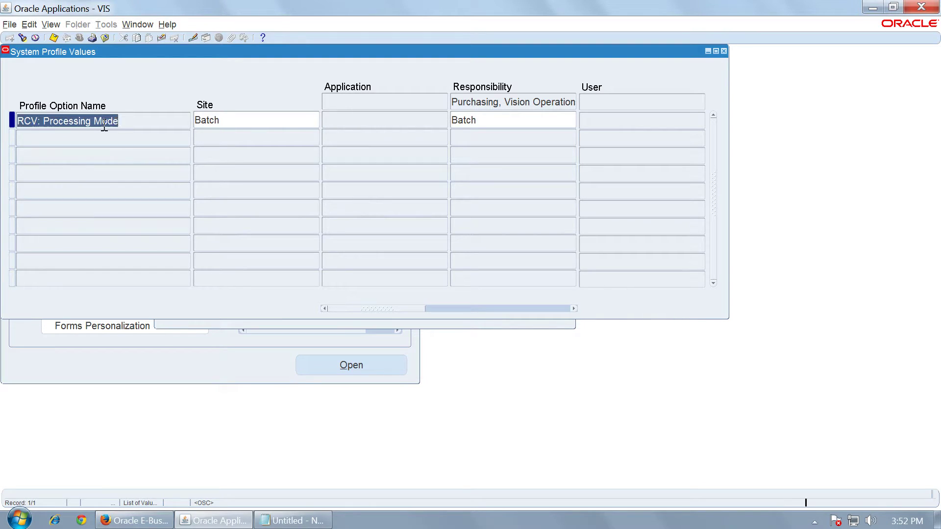
left_click(501, 123)
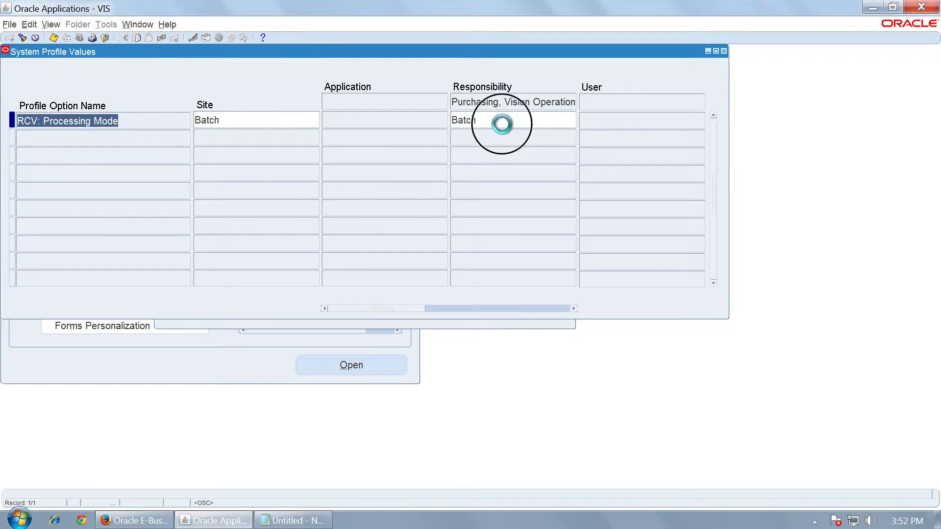
left_click(572, 120)
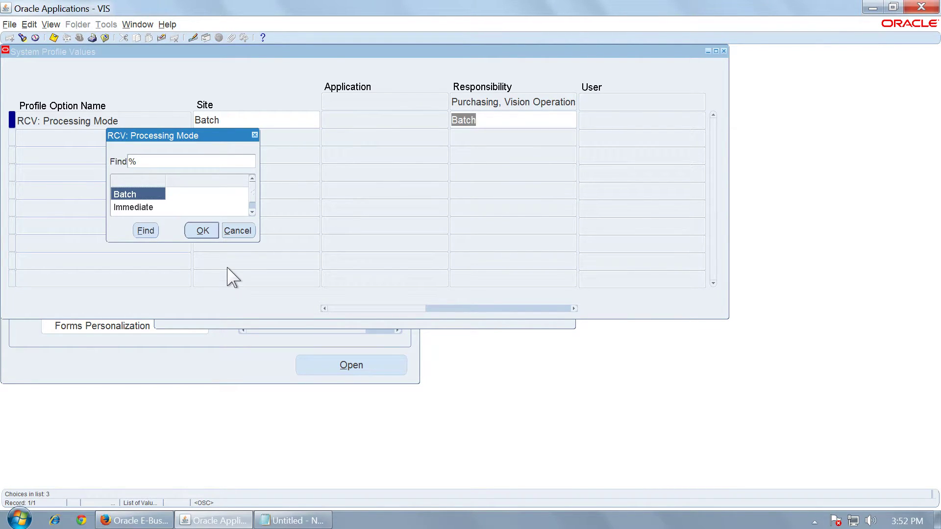
left_click(242, 234)
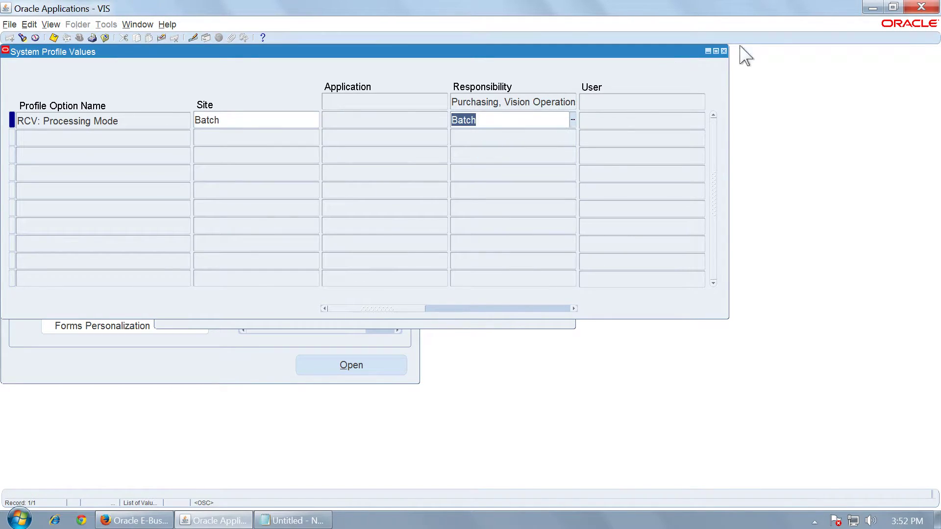
left_click(724, 51)
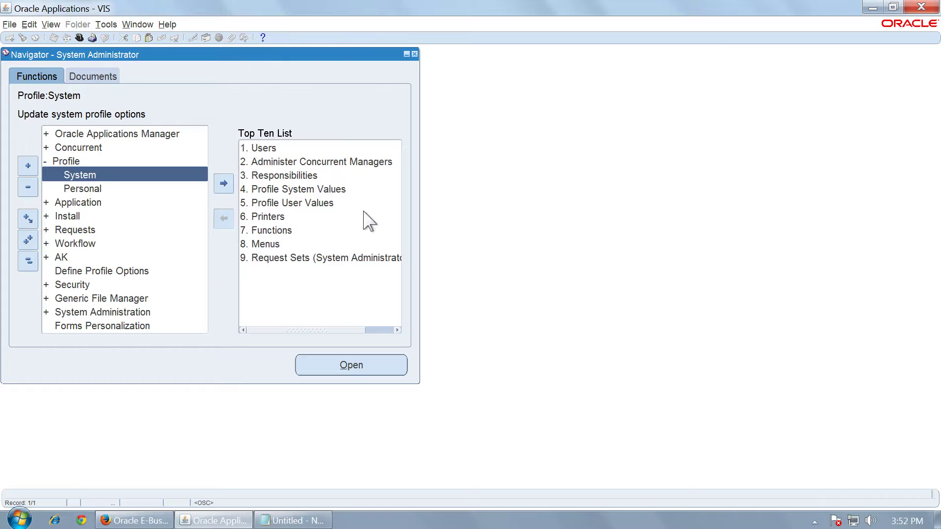
left_click(28, 262)
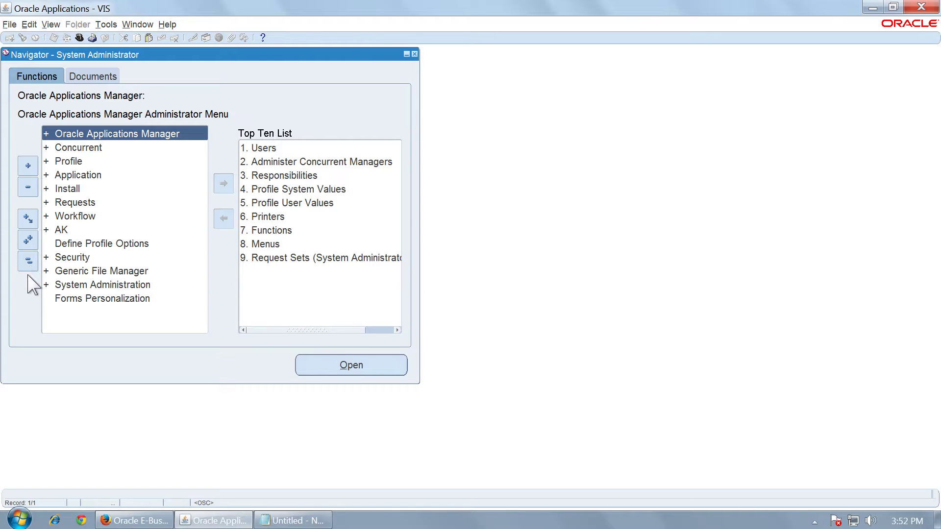
key("ctrl+Left")
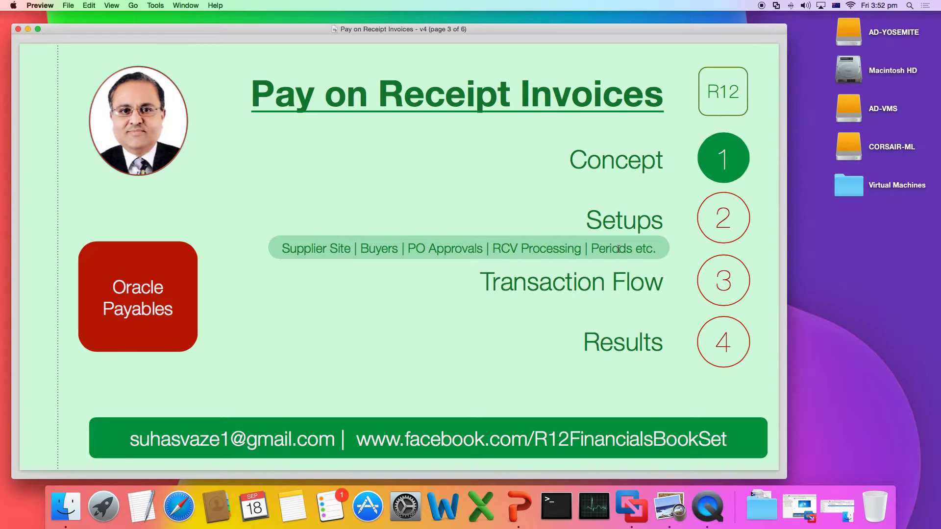
key("Down")
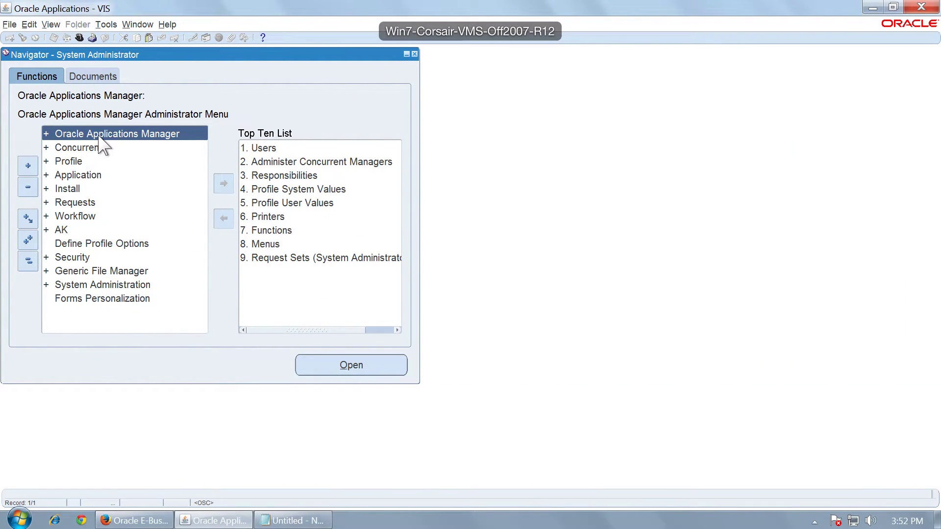
- Switch to the Purchasing, Vision Operations (USA) responsibility and open the Purchase Orders form
left_click(78, 37)
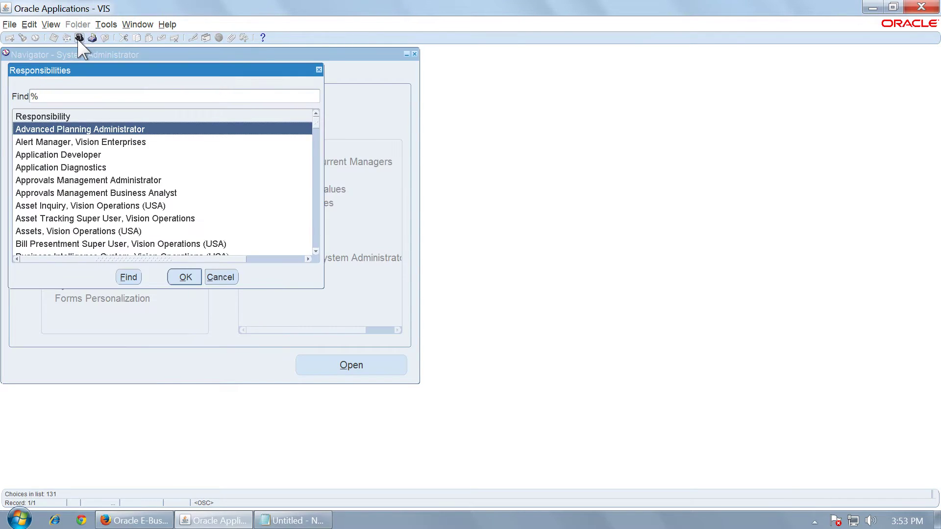
key("Return")
type("r")
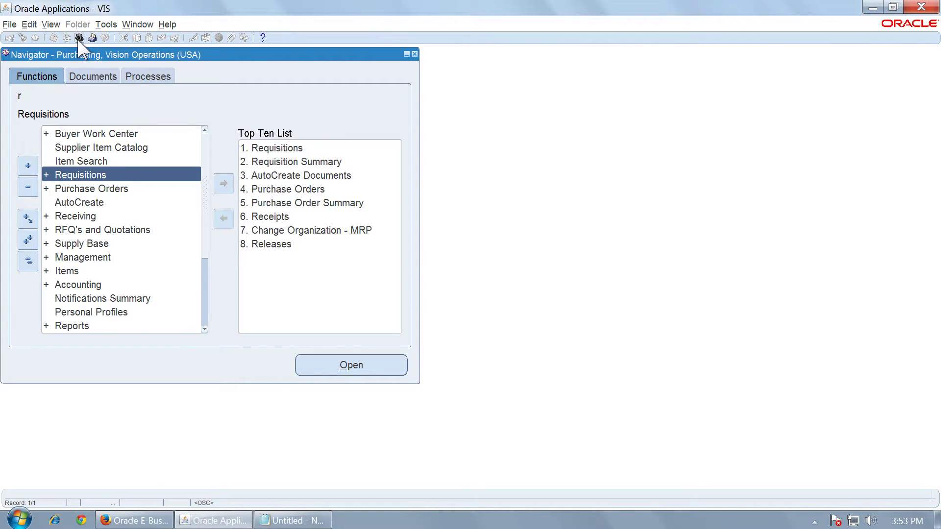
double_click(119, 189)
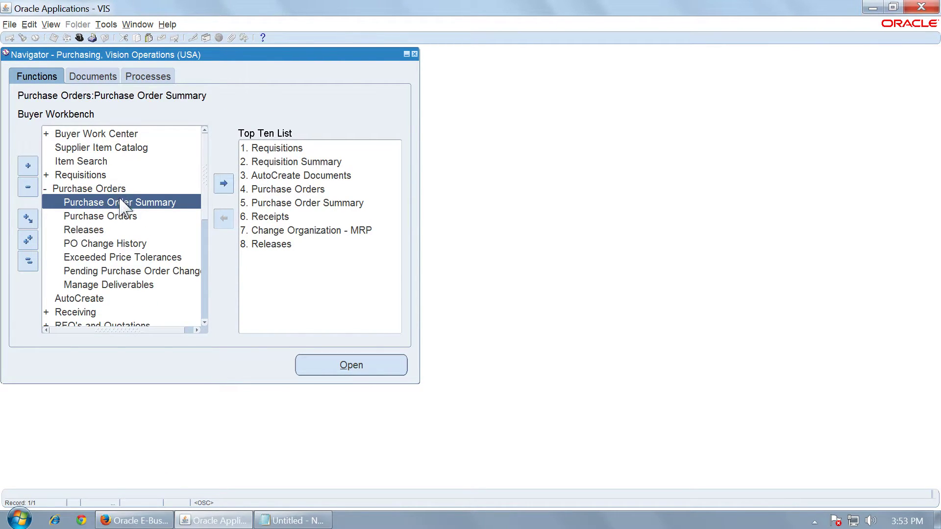
left_click(114, 216)
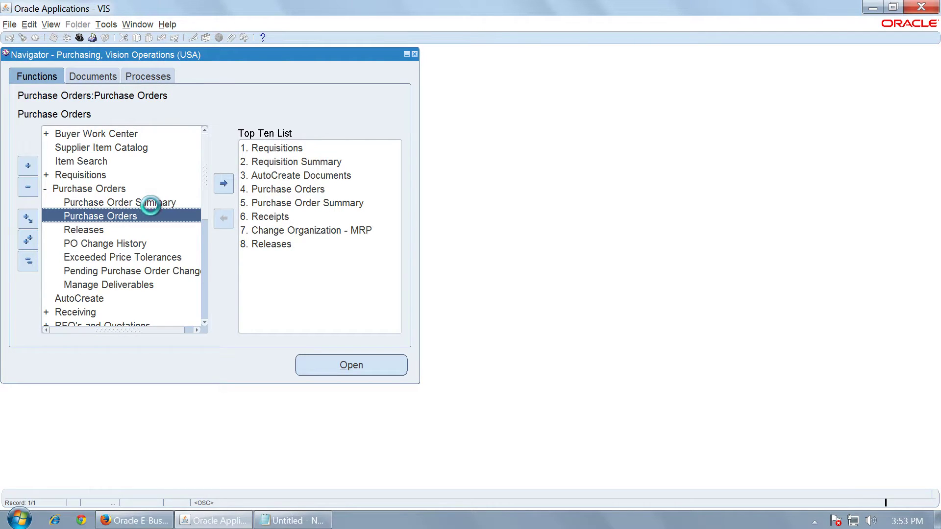
double_click(150, 207)
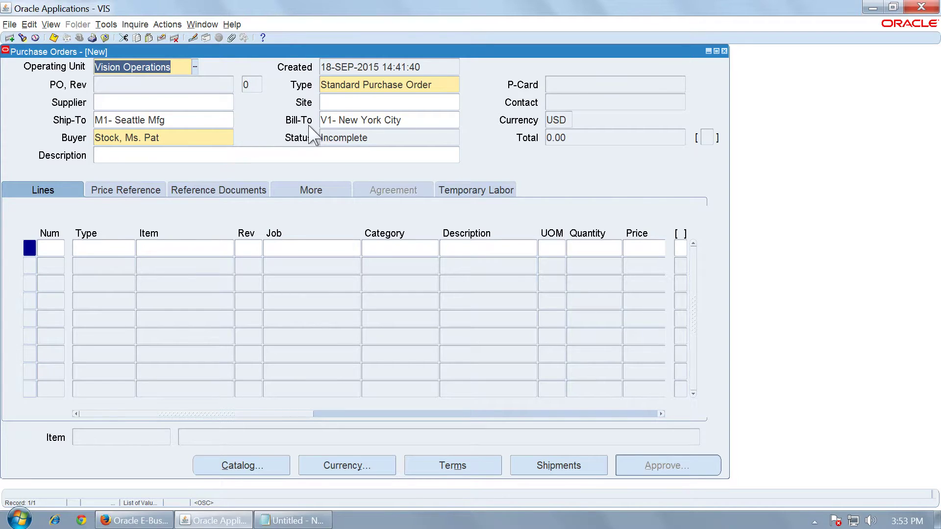
- Set the supplier of the new standard purchase order to Abbott Laboratories, Inc
left_click(154, 102)
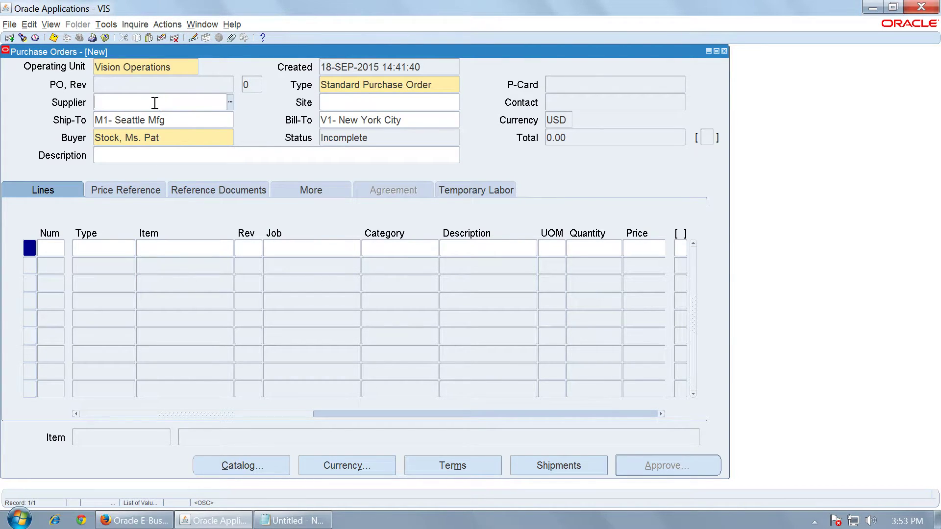
type("Ab")
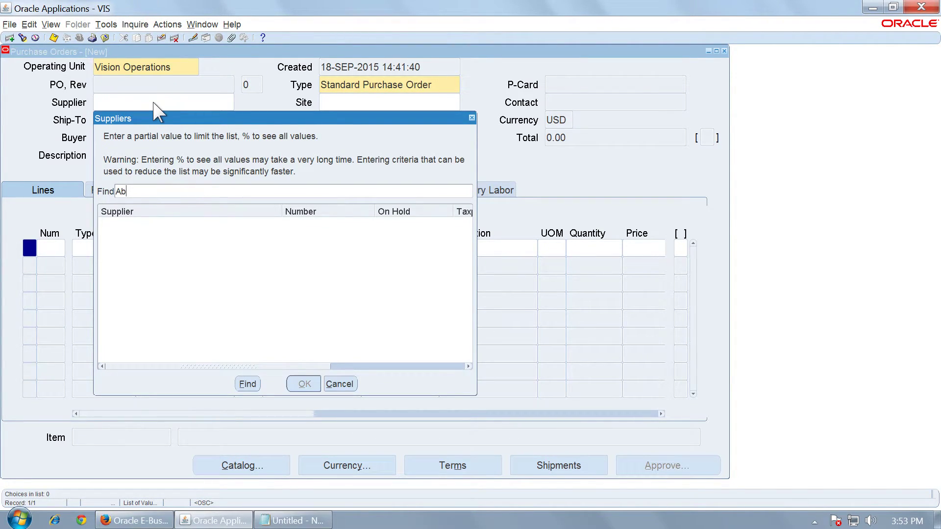
key("Return")
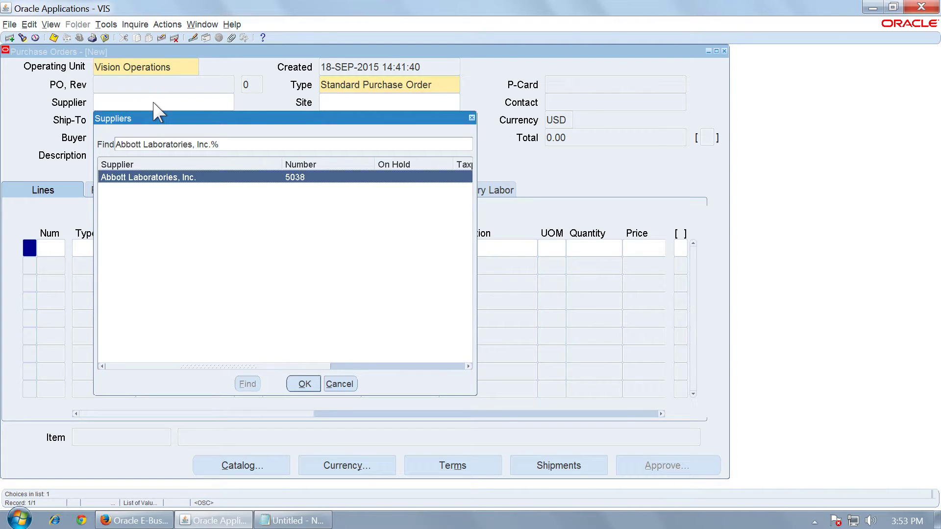
key("Return")
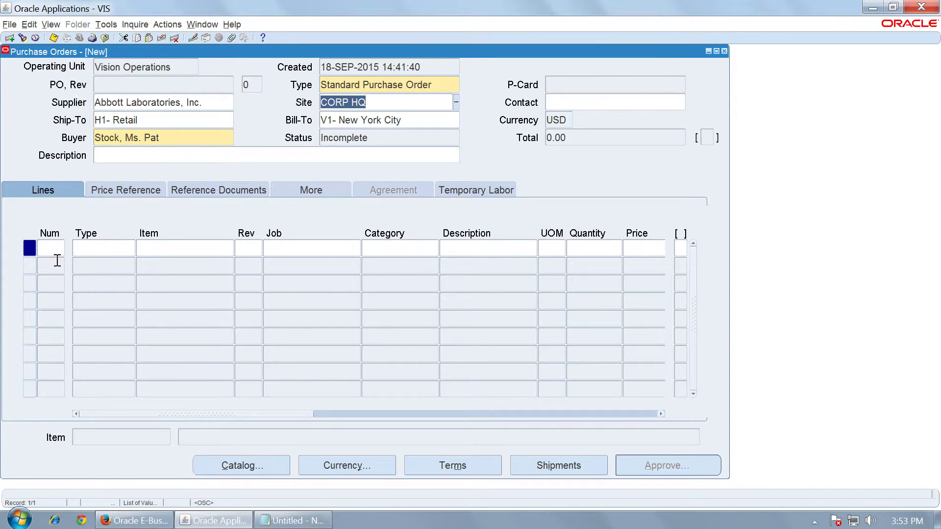
- Start line 1 of the purchase order with item AS10000, 405 Digital Camera
left_click(56, 249)
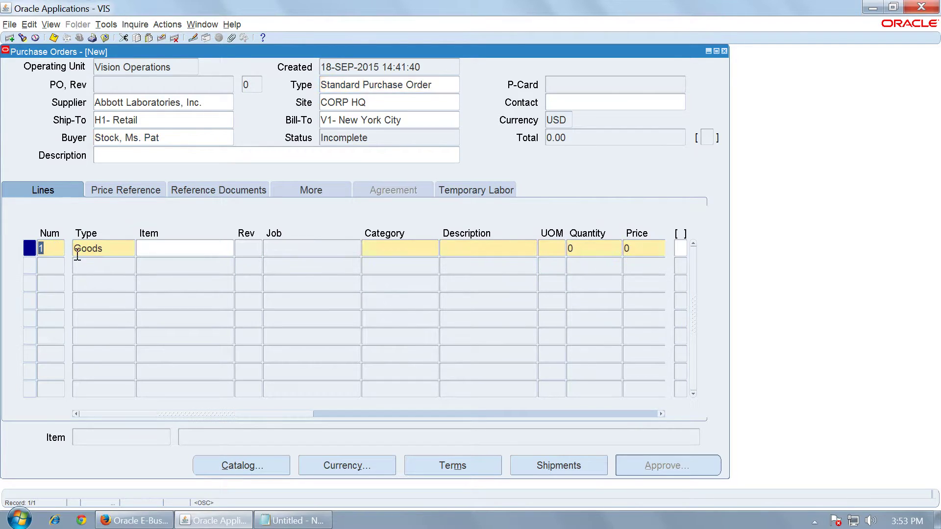
left_click(178, 249)
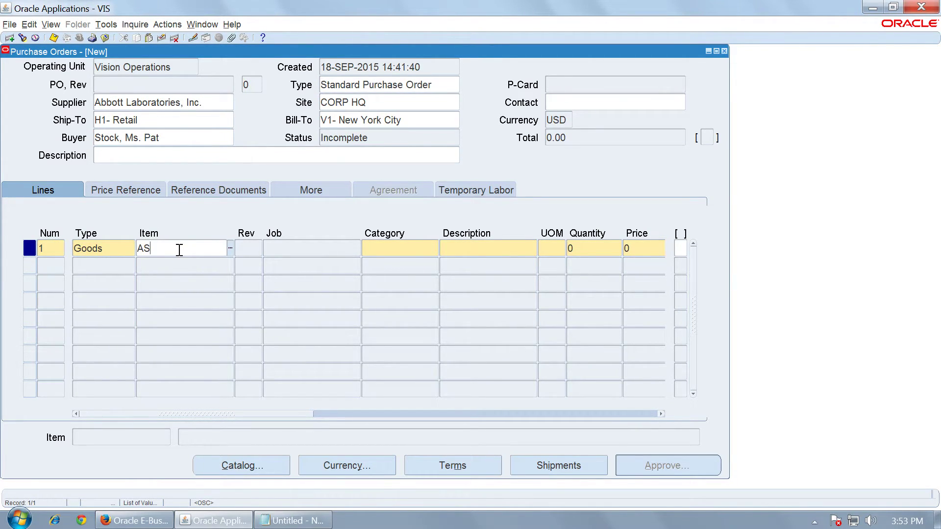
type("AS10%")
key("Tab")
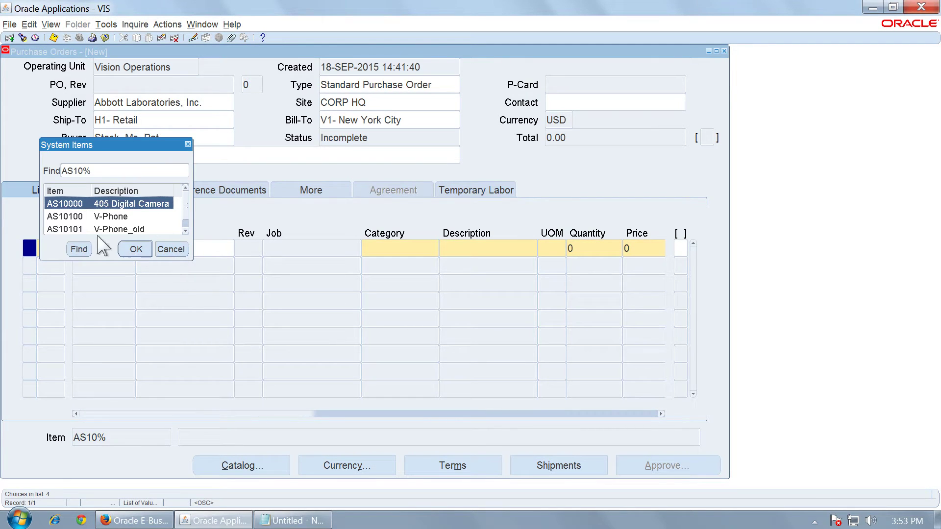
double_click(127, 203)
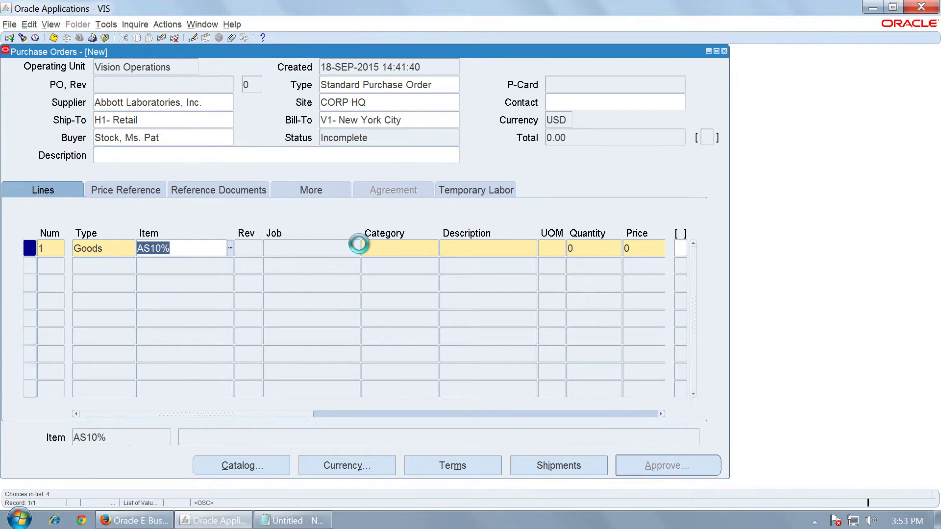
- Set the quantity of line 1 to 20 and its price to 205
left_click(585, 249)
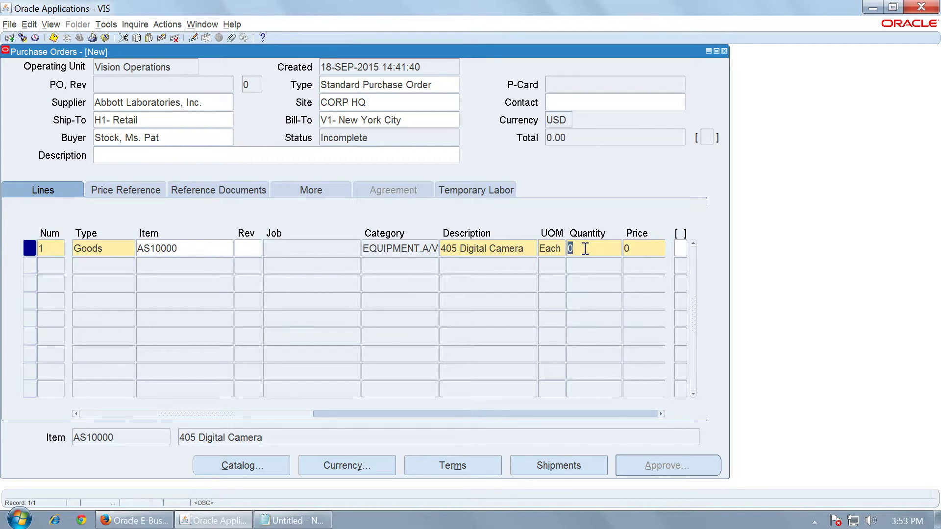
type("20")
key("Tab")
type("205")
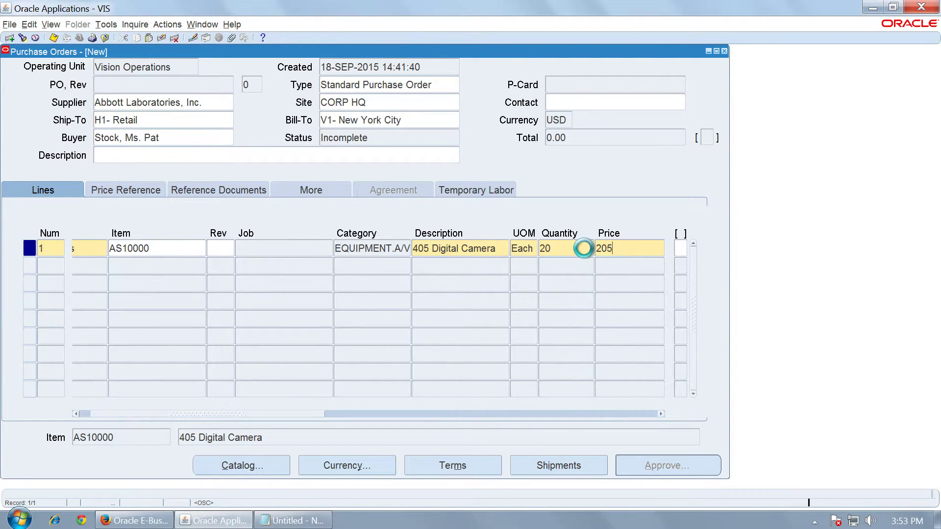
- Set both the promised date and the need-by date of line 1 to 18-SEP-2015
key("Tab")
key("ctrl+l")
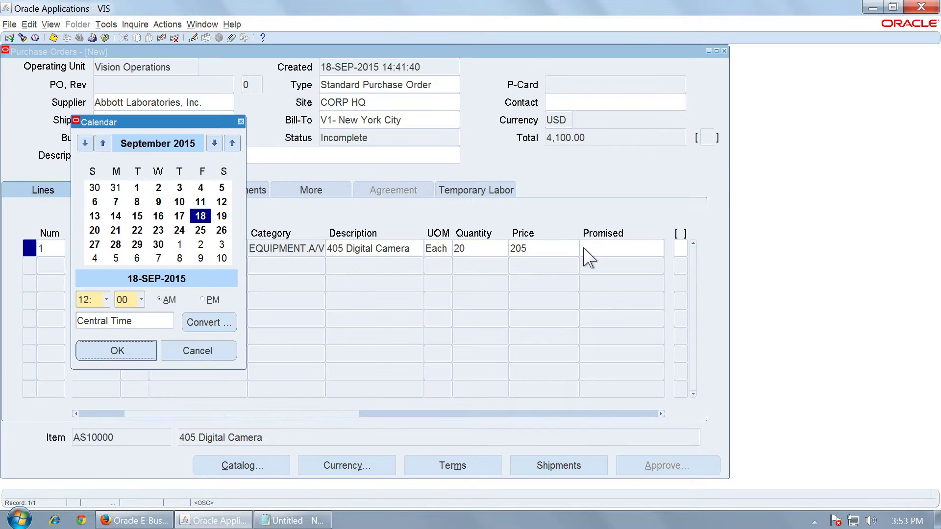
key("Return")
key("Tab")
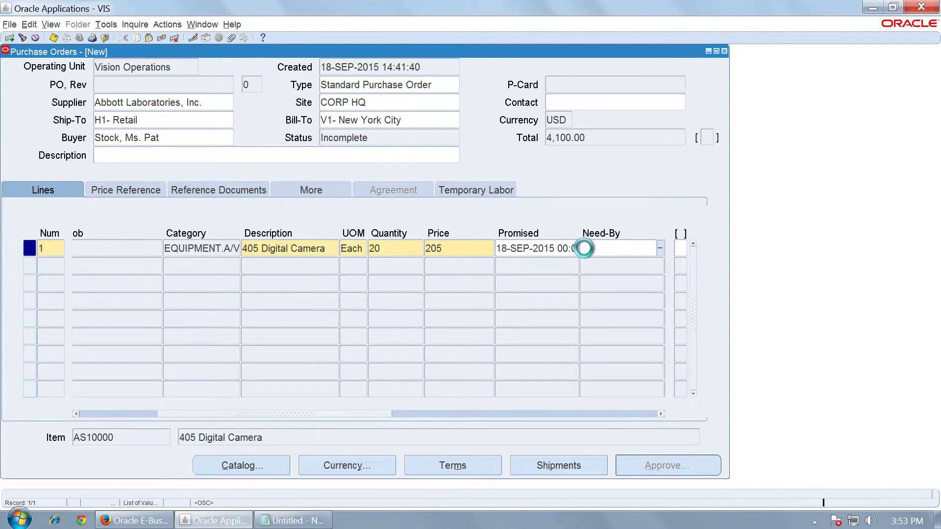
key("ctrl+l")
key("Return")
key("Tab")
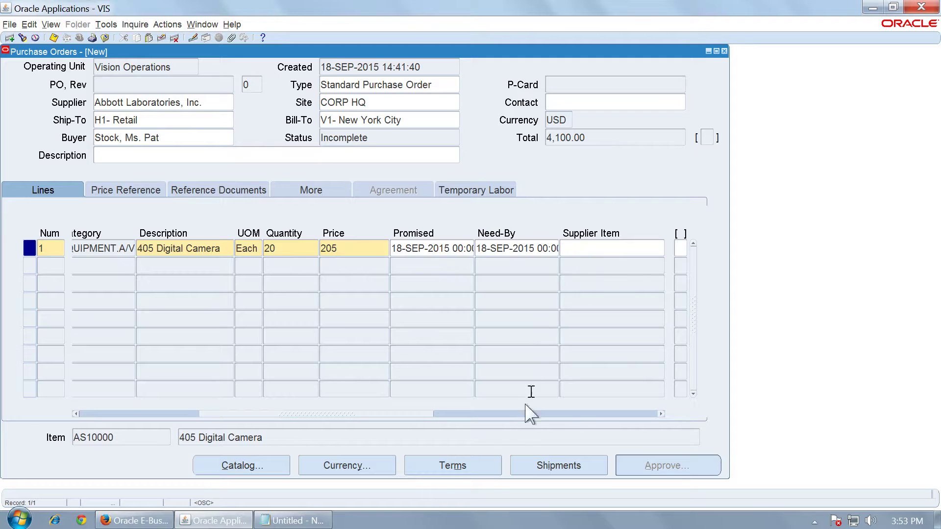
- Open the shipments of line 1 and set the organization to V1 and the ship-to location to V1 Ship Site A
left_click(541, 468)
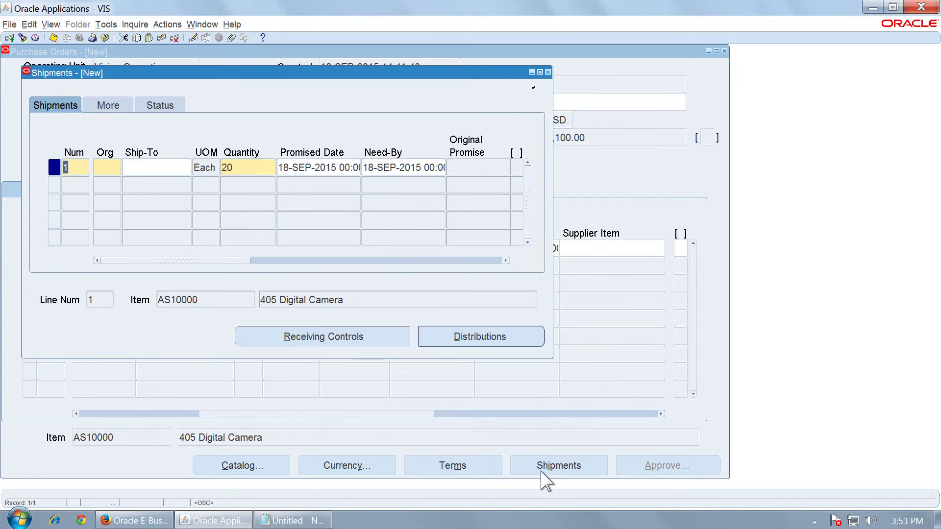
left_click(105, 166)
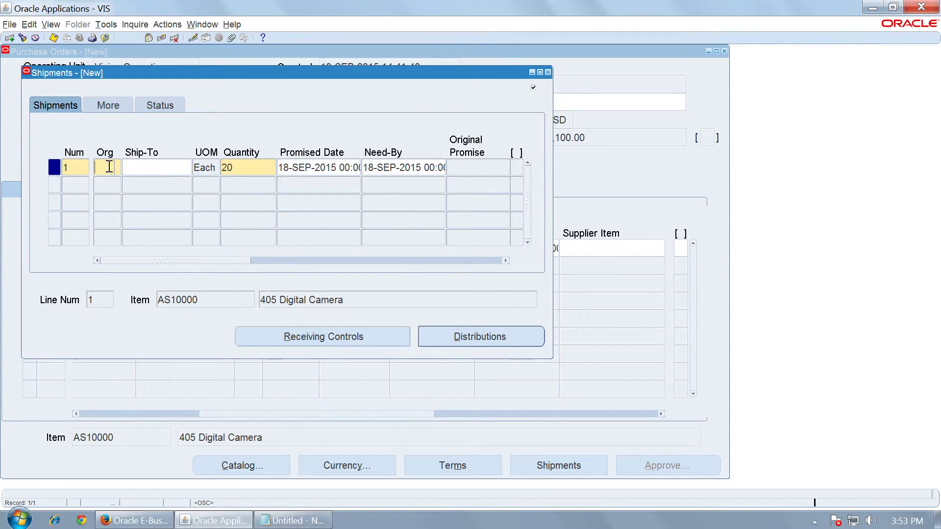
double_click(107, 167)
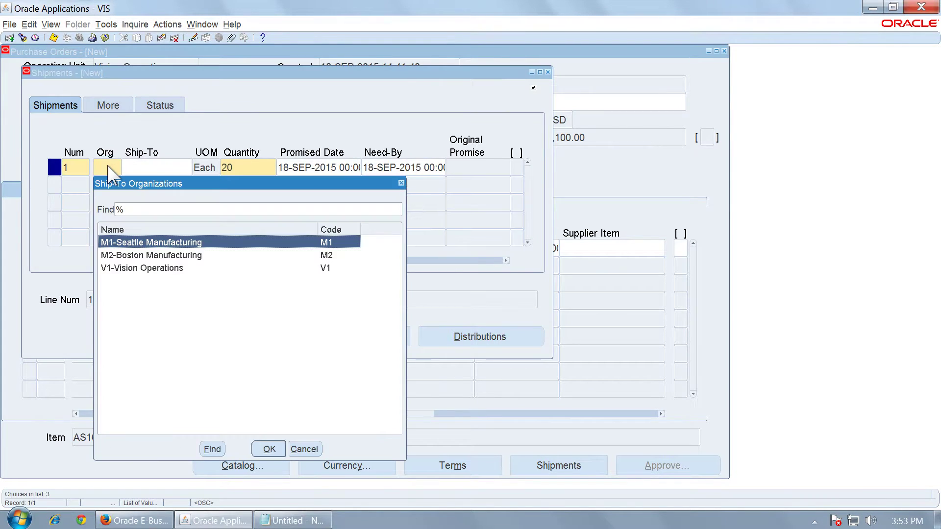
type("V1")
key("Return")
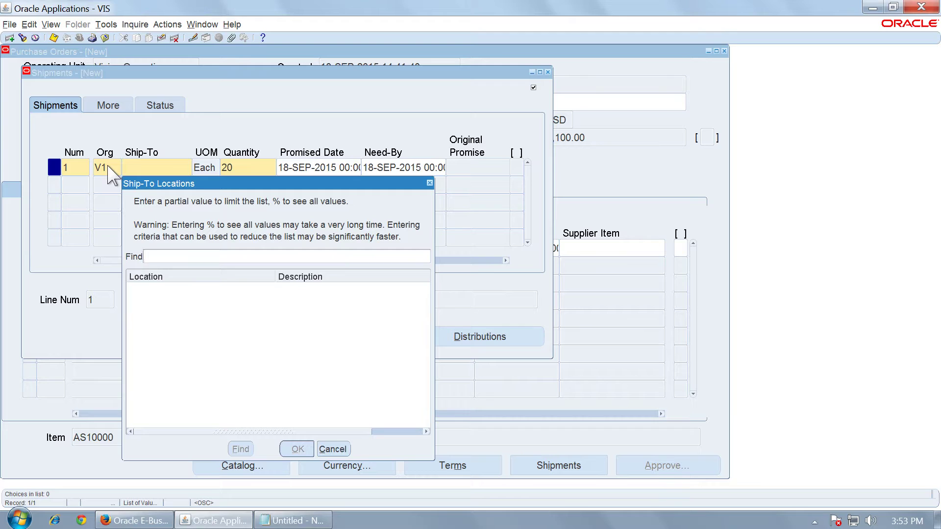
type("V%")
key("Return")
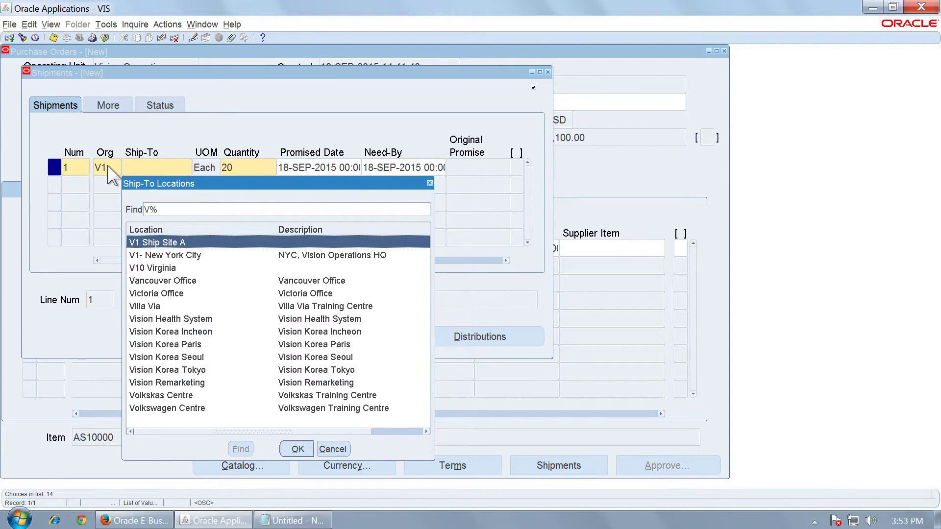
key("Return")
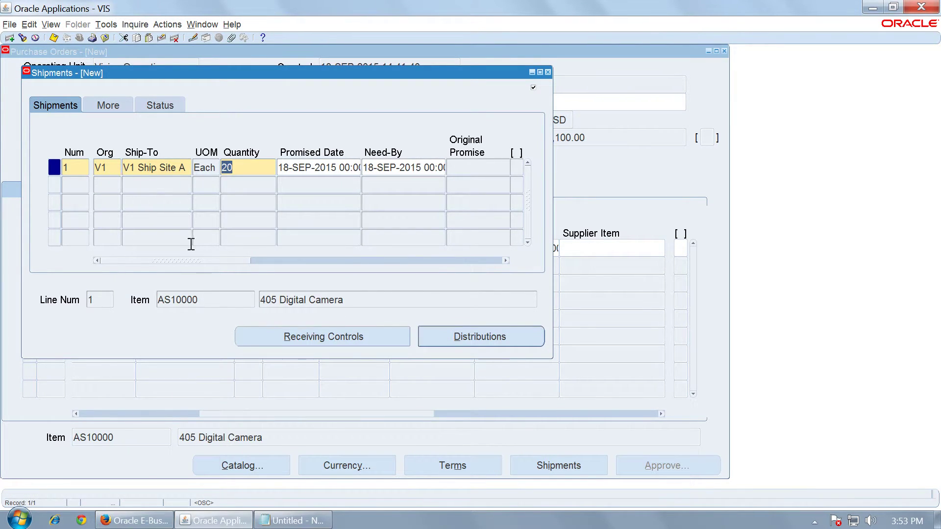
- Save the purchase order with its shipment and submit it for approval
left_click(305, 260)
left_click(441, 260)
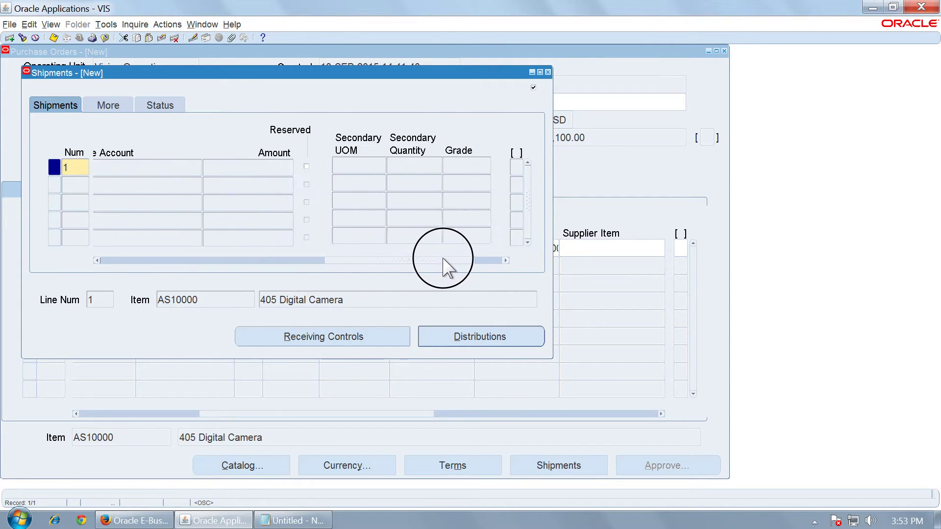
left_click(55, 37)
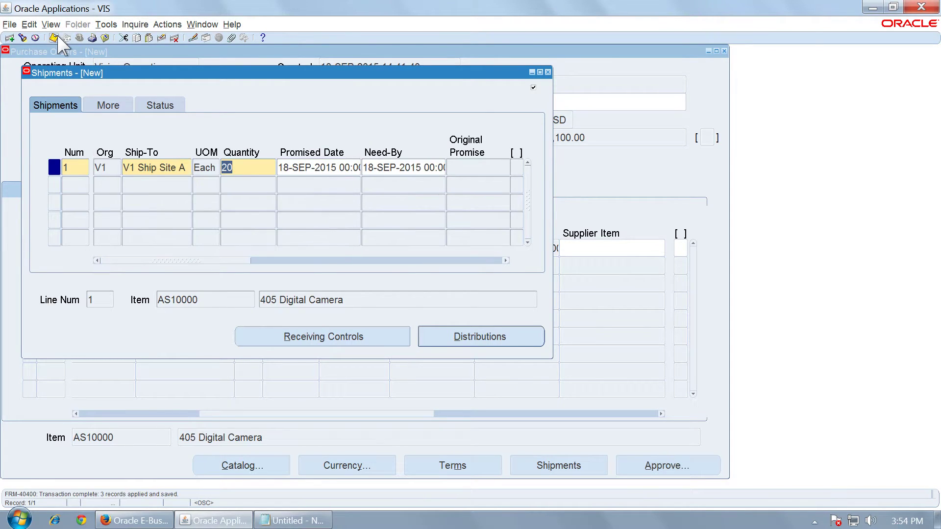
left_click(549, 73)
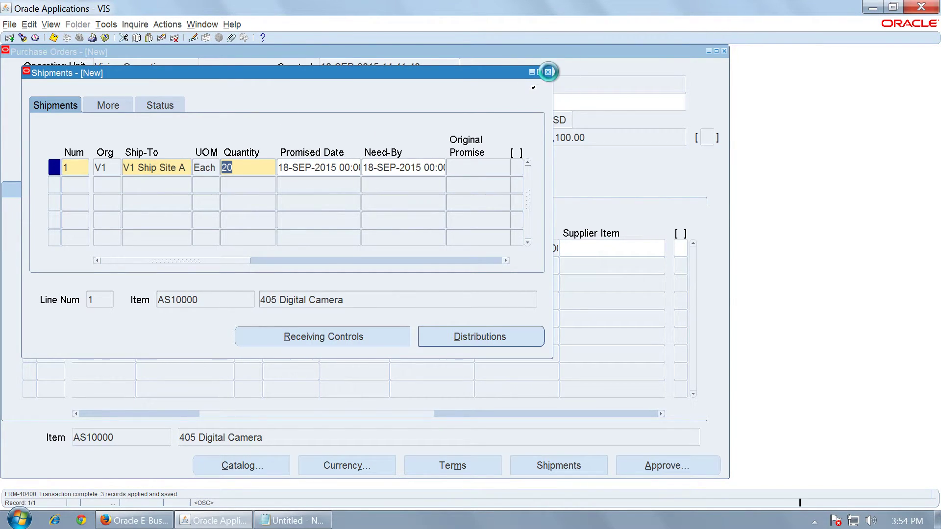
left_click(667, 470)
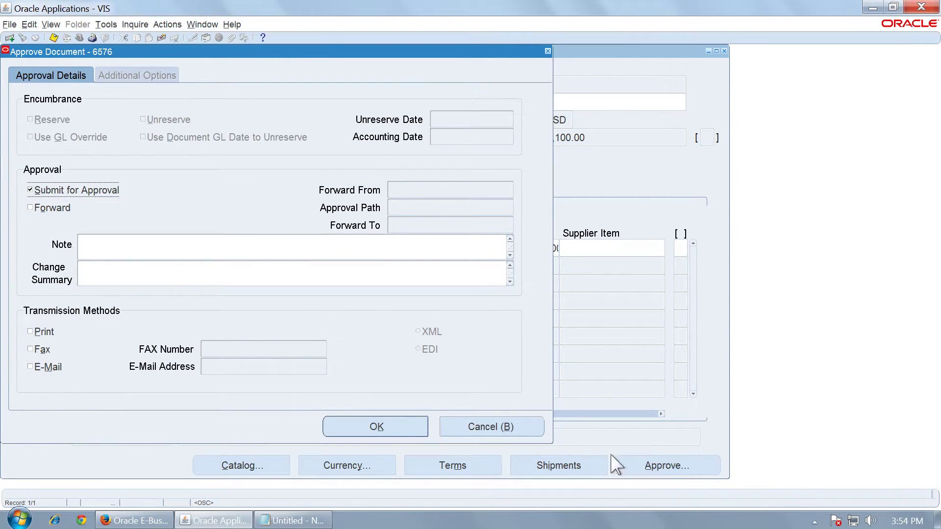
left_click(375, 428)
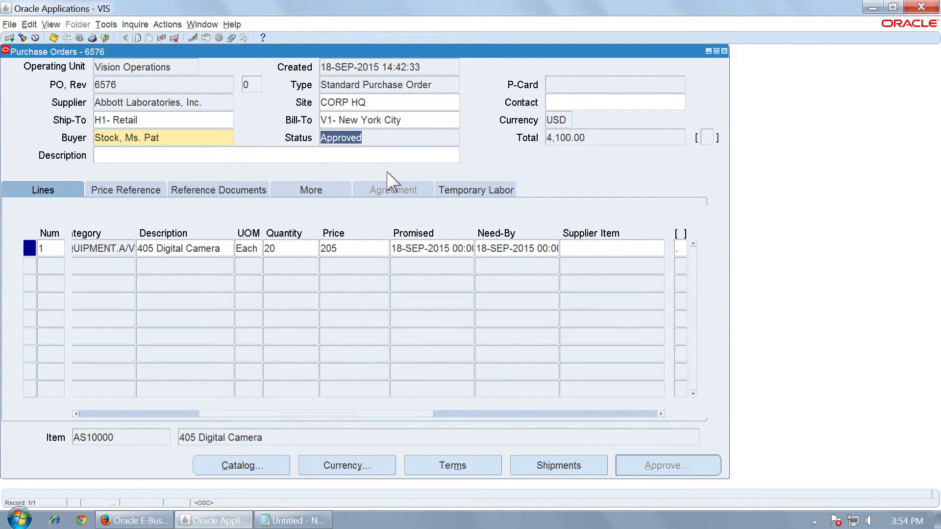
- Record the approved purchase order's number in the open Notepad note and minimise Notepad
double_click(129, 84)
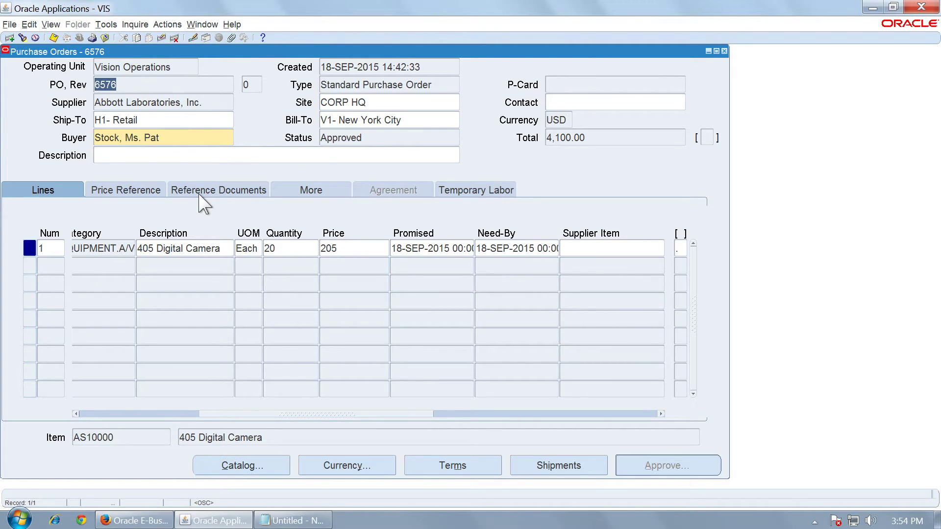
left_click(276, 524)
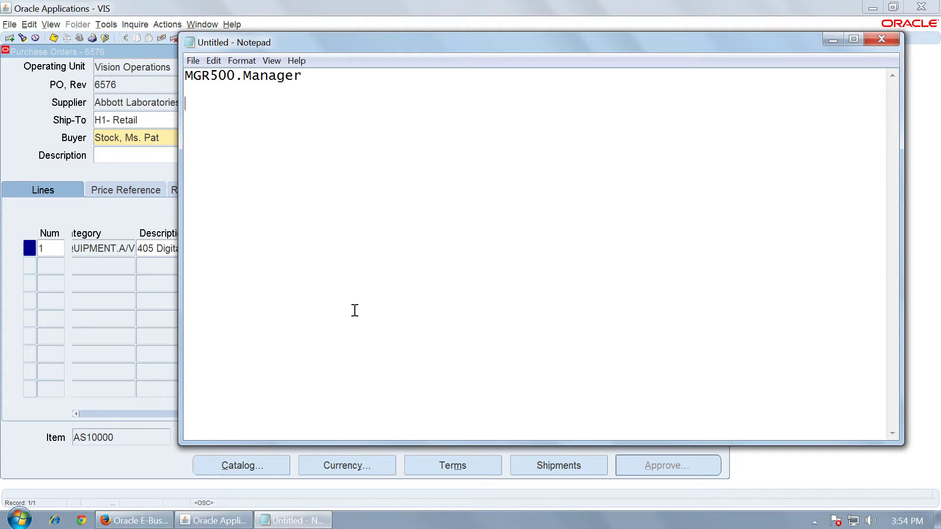
key("Return")
key("Return")
type("65")
left_click(833, 39)
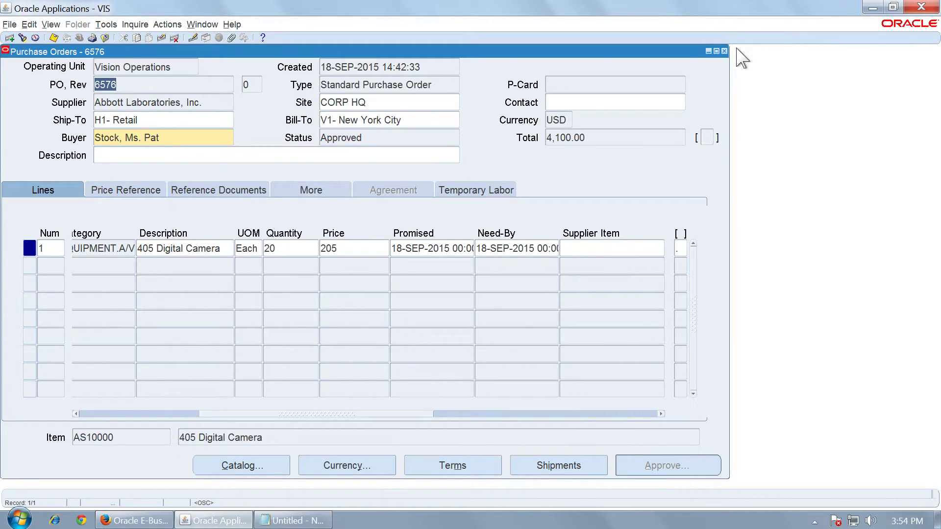
- Close the Purchase Orders form and open the Receiving Receipts form for organization V1
left_click(724, 51)
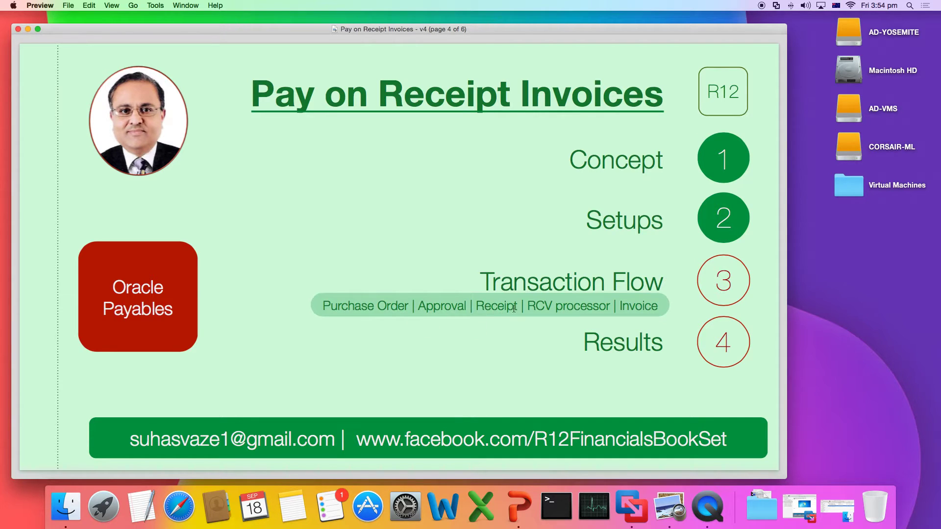
key("ctrl+Right")
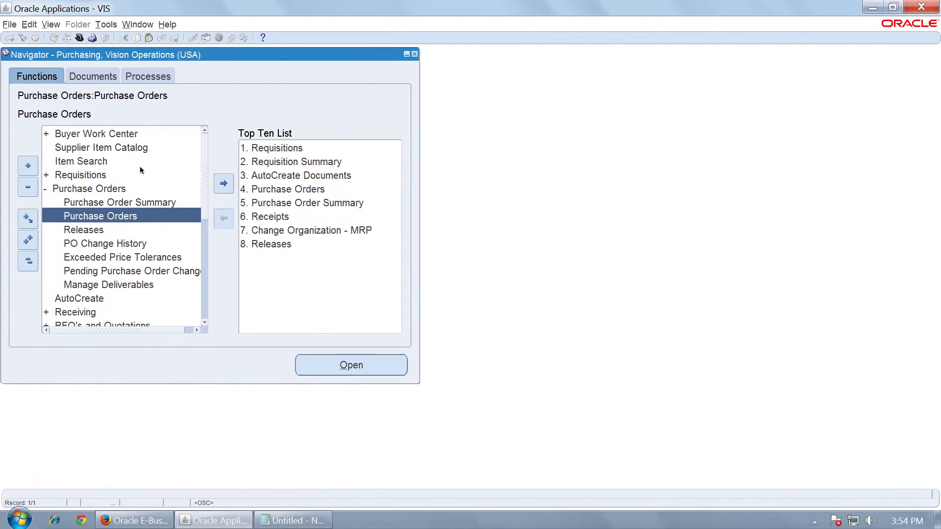
double_click(109, 190)
left_click(97, 214)
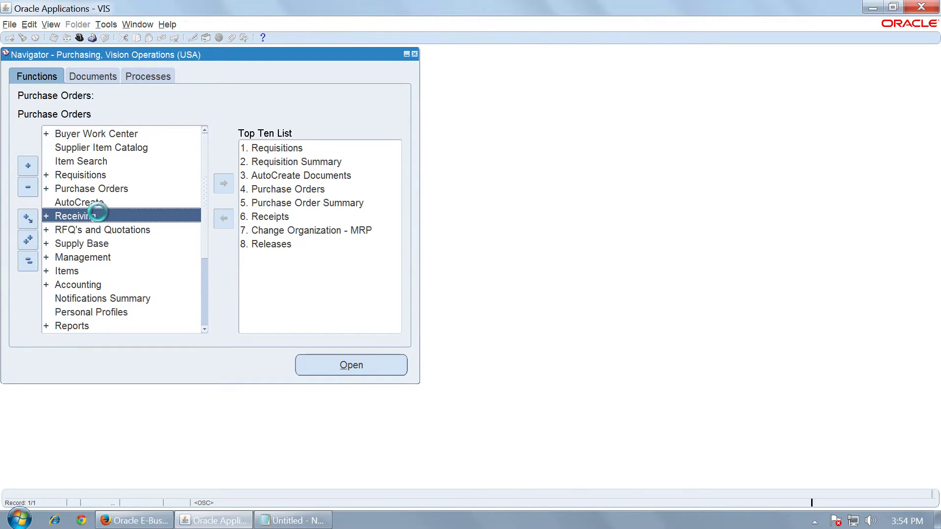
double_click(97, 214)
left_click(140, 231)
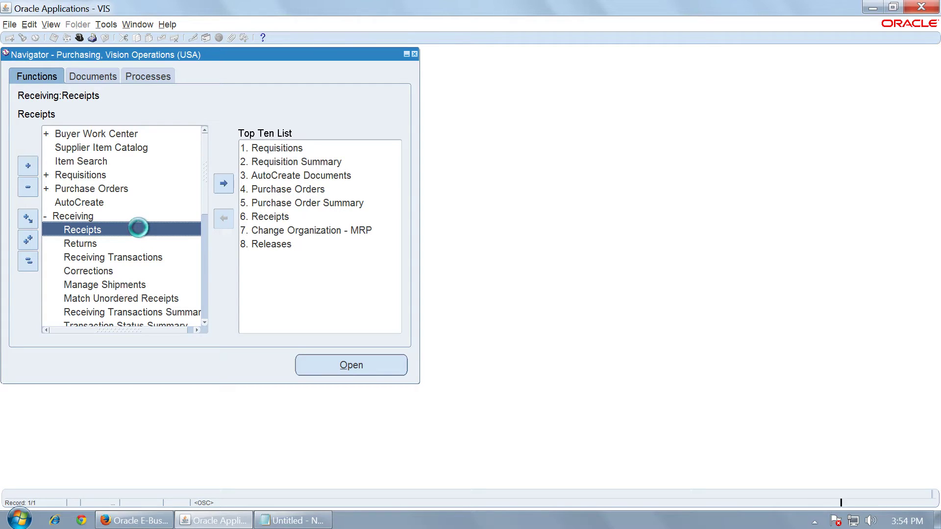
double_click(138, 229)
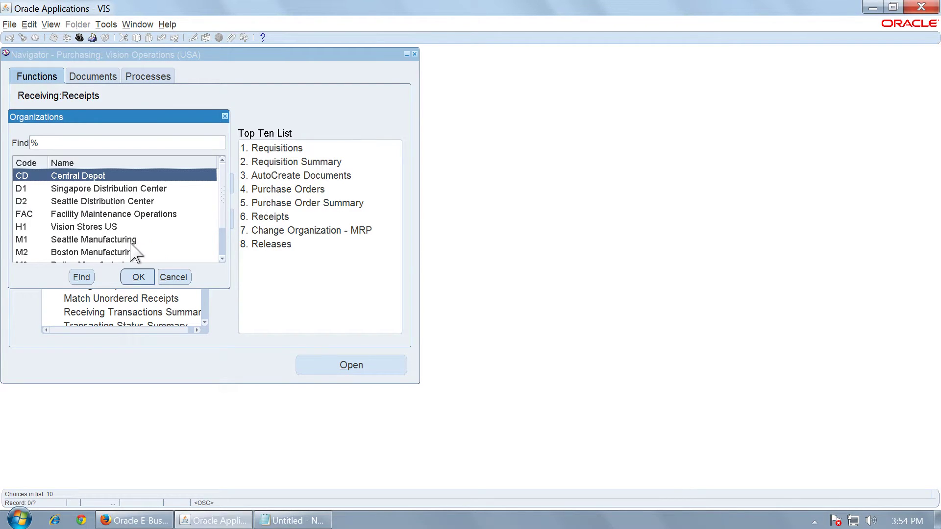
key("Return")
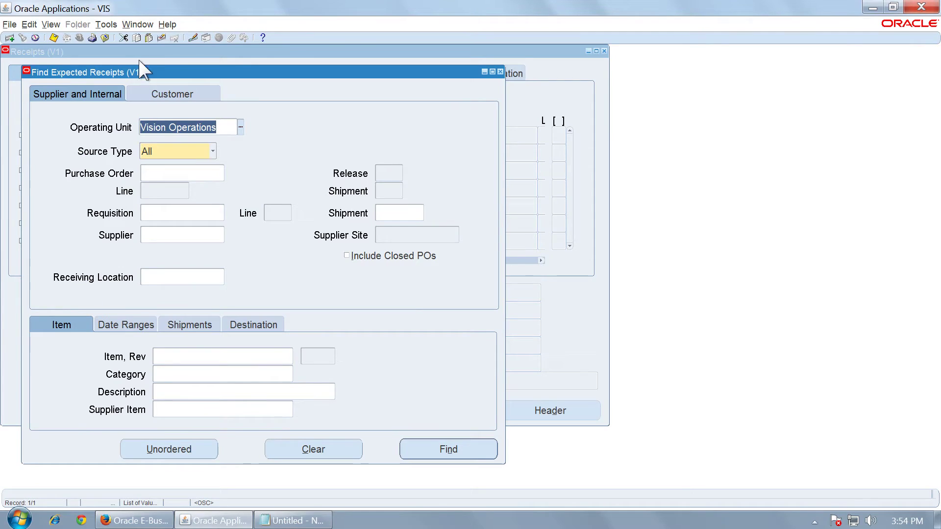
- Find the expected receipts for the newly approved purchase order by its number, checking the Notepad note for it
left_click(169, 175)
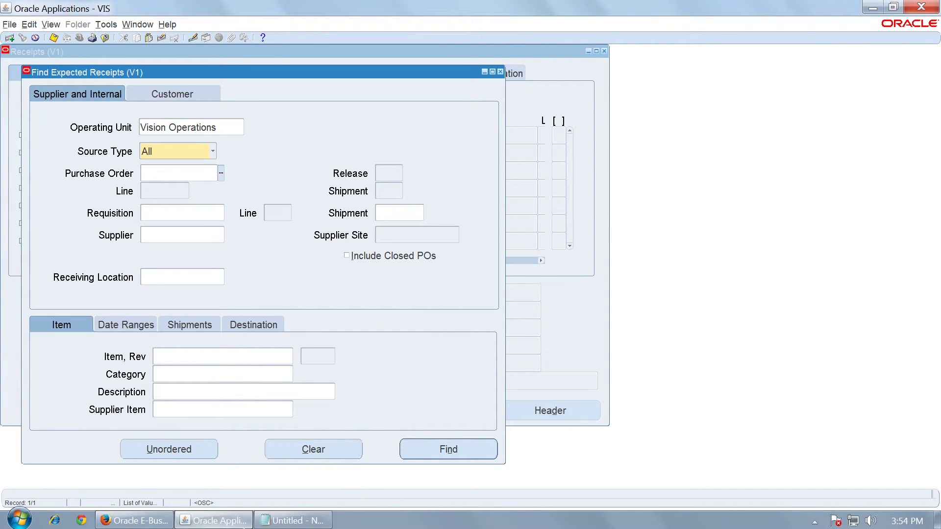
left_click(280, 523)
left_click(279, 523)
type("6576")
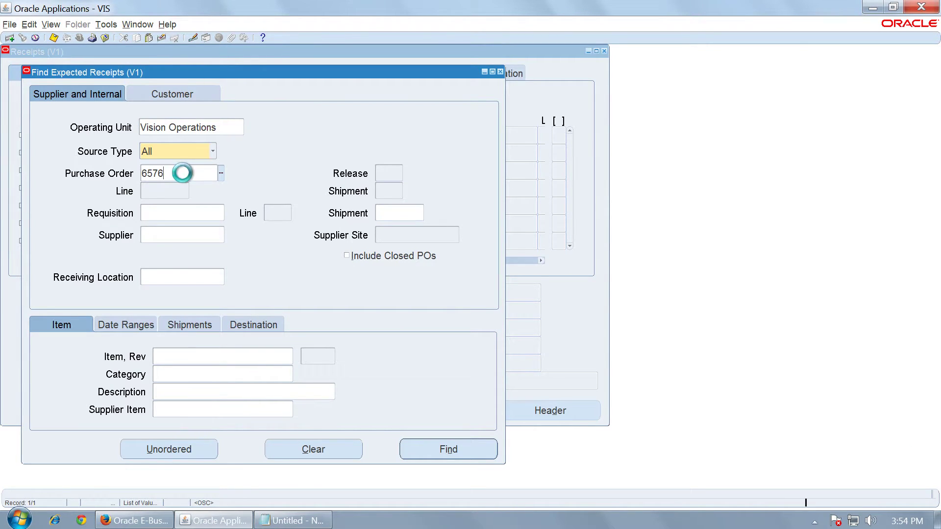
key("Tab")
left_click(462, 449)
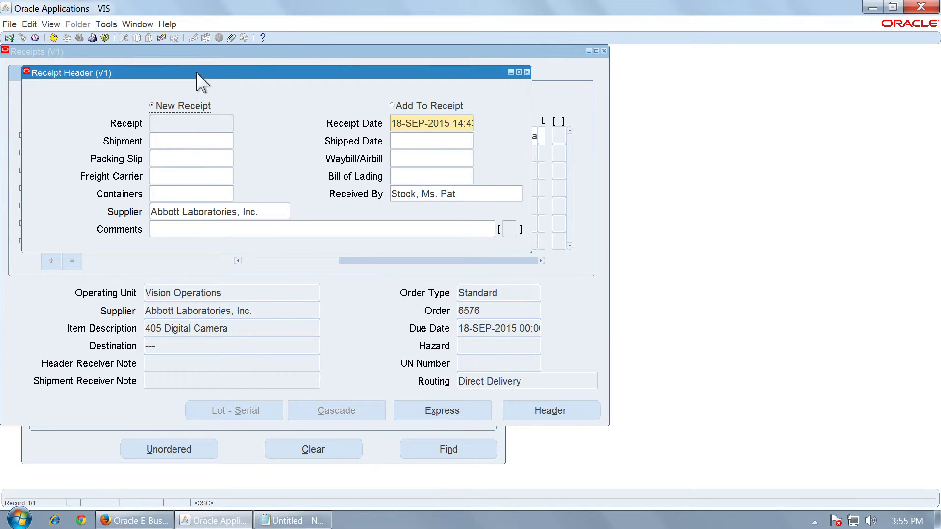
- Move the Receipt Header window clear of the receipt lines and select the AS10000 line for receiving
left_click_drag(204, 79, 488, 217)
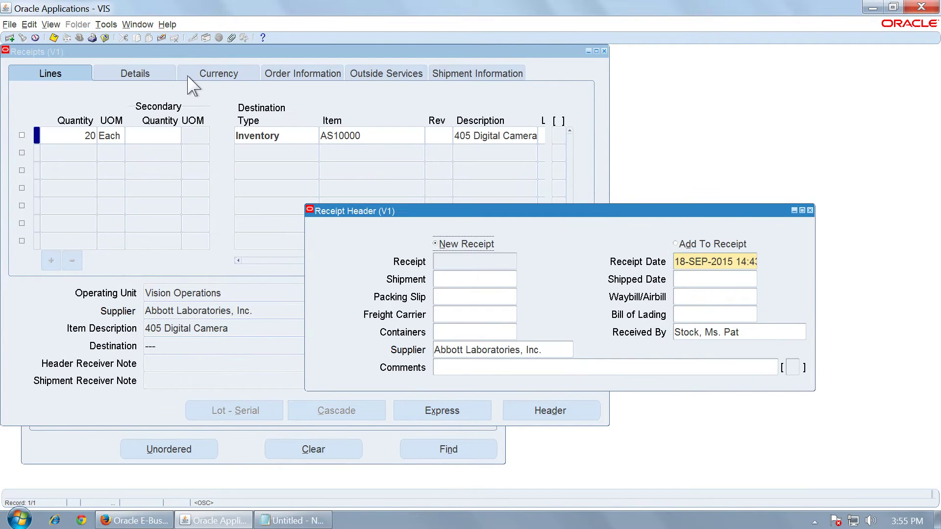
left_click(83, 134)
left_click(22, 136)
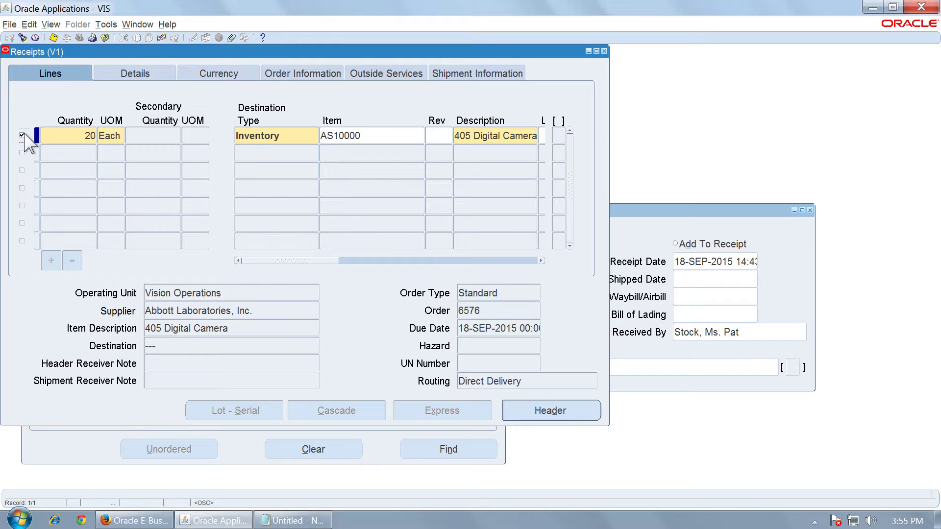
left_click(358, 137)
double_click(358, 137)
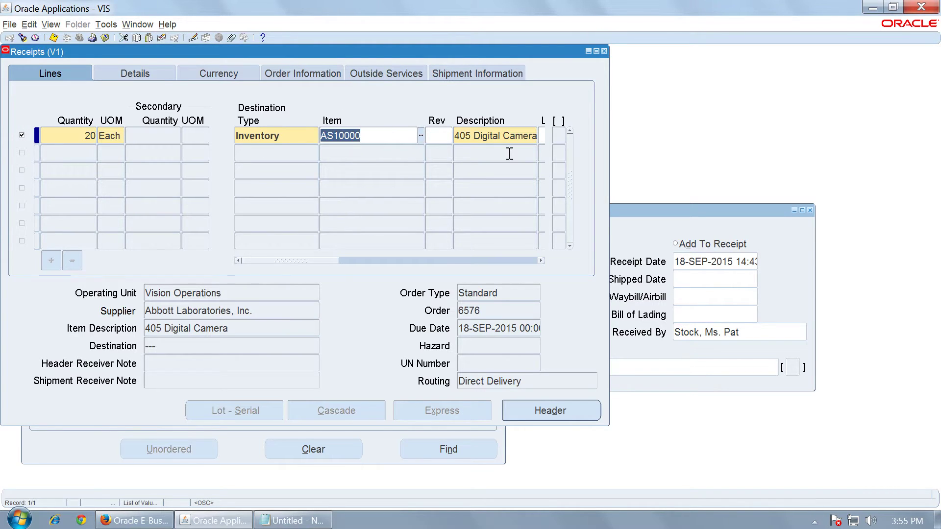
- Set the AS10000 receipt line's destination subinventory to Stores and save the new receipt from its header
left_click(506, 152)
key("Tab")
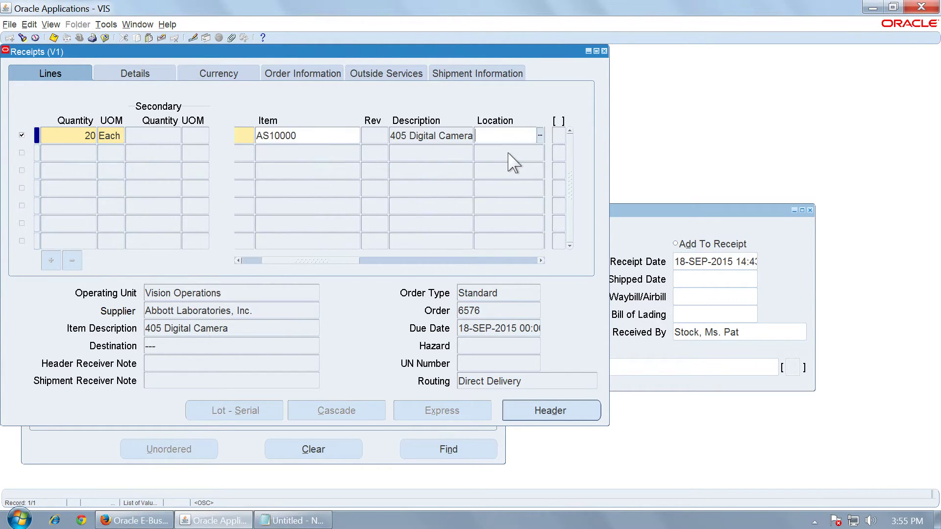
key("Tab")
key("Tab")
left_click(539, 135)
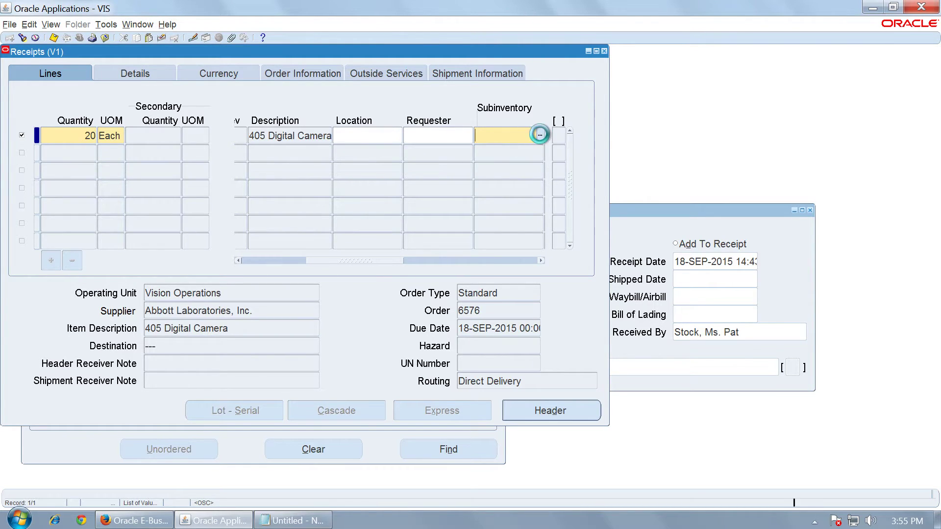
double_click(515, 224)
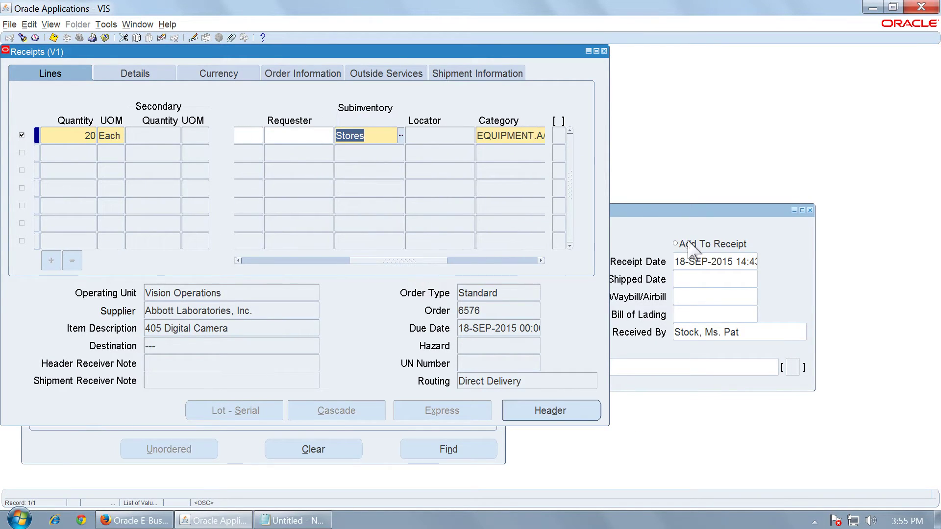
left_click(701, 221)
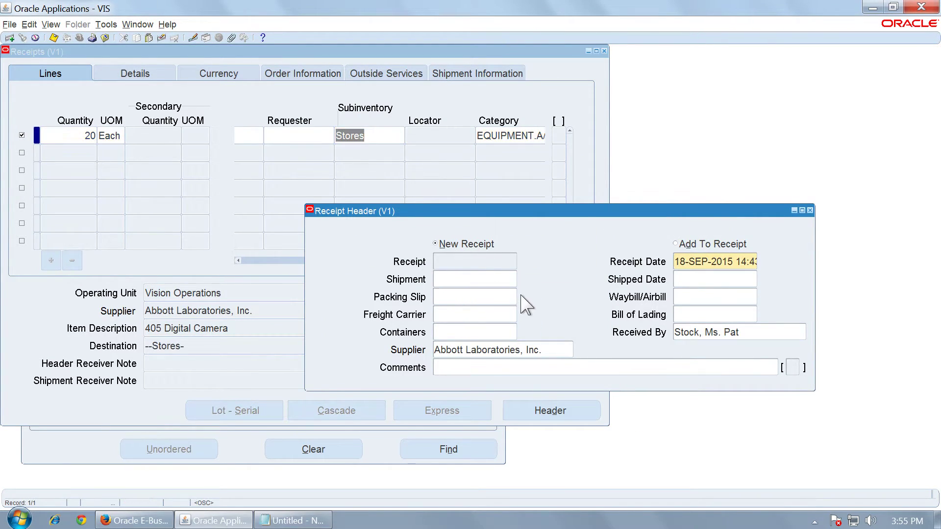
key("ctrl+s")
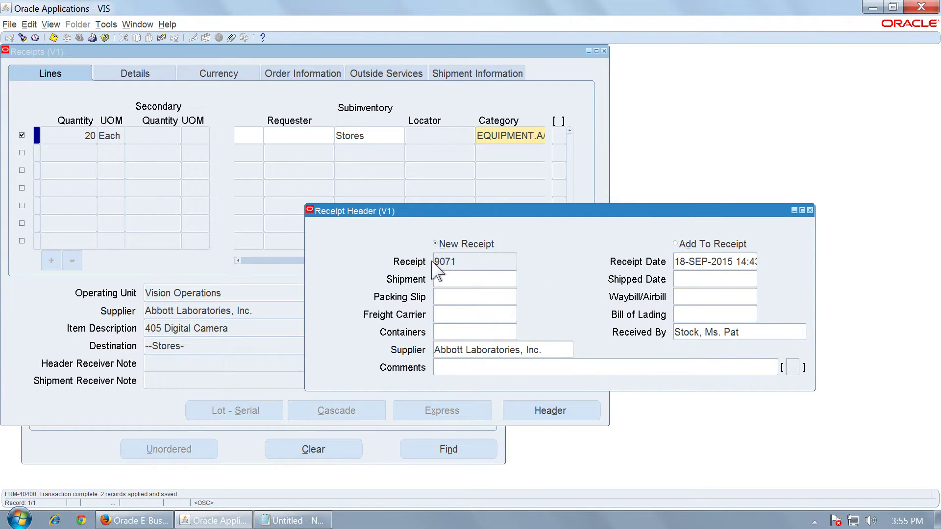
- Record the generated receipt number in the Notepad note, minimise Notepad, and close the Receipt Header and Receipts forms
key("alt+Tab")
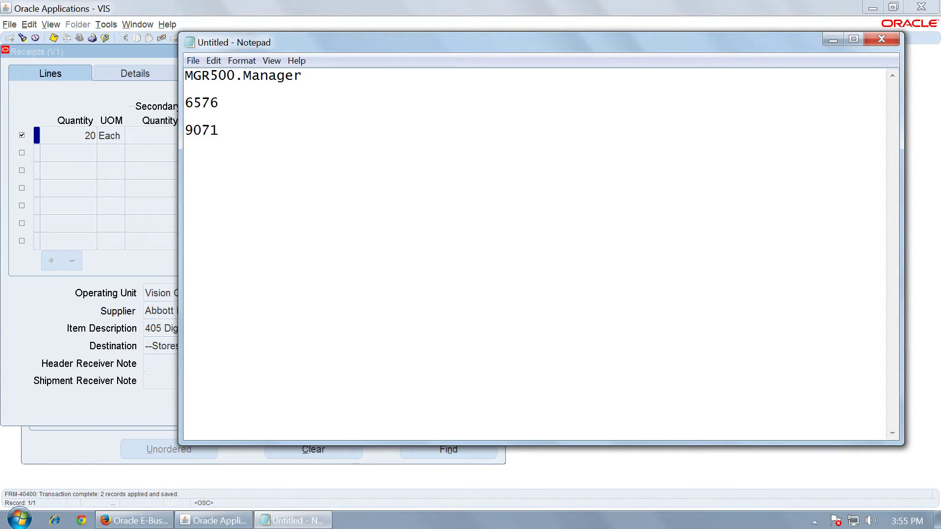
left_click(833, 40)
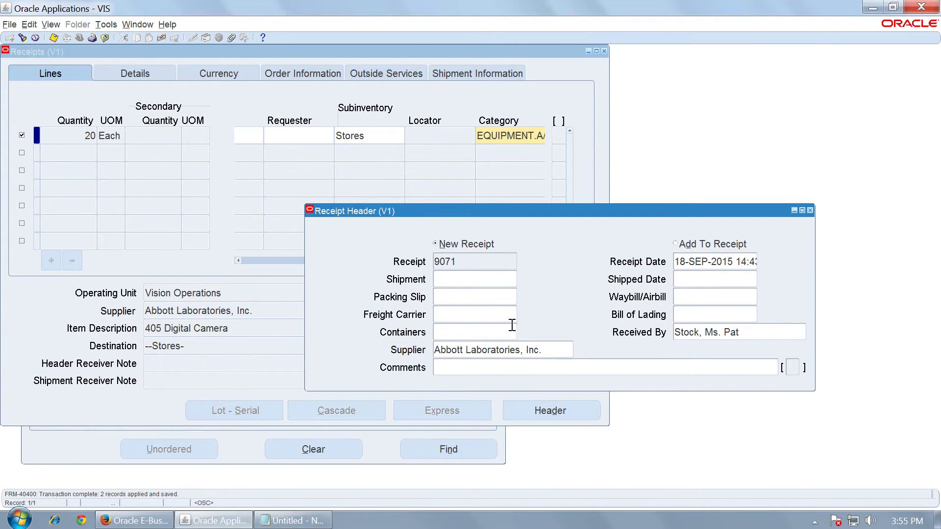
left_click(810, 211)
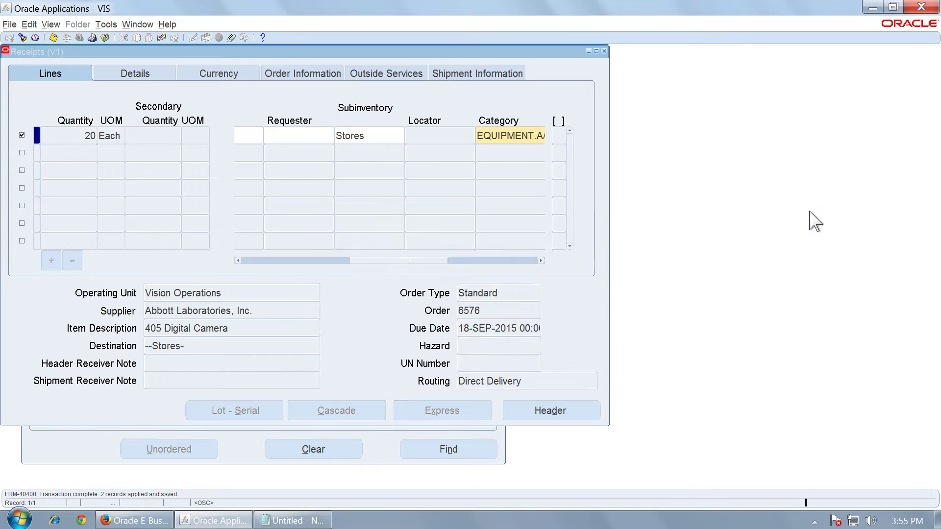
left_click(604, 51)
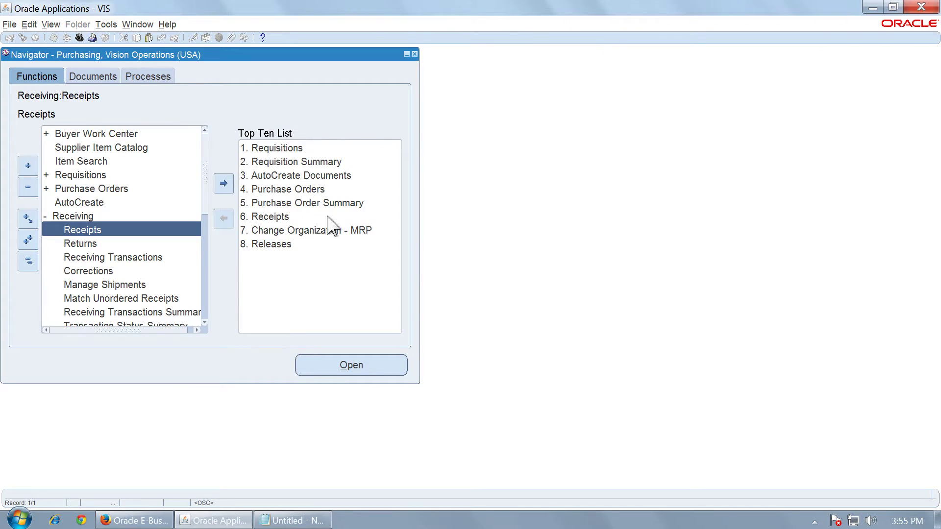
- Collapse the Navigator functions and start a new single request from Reports: Run
left_click(29, 268)
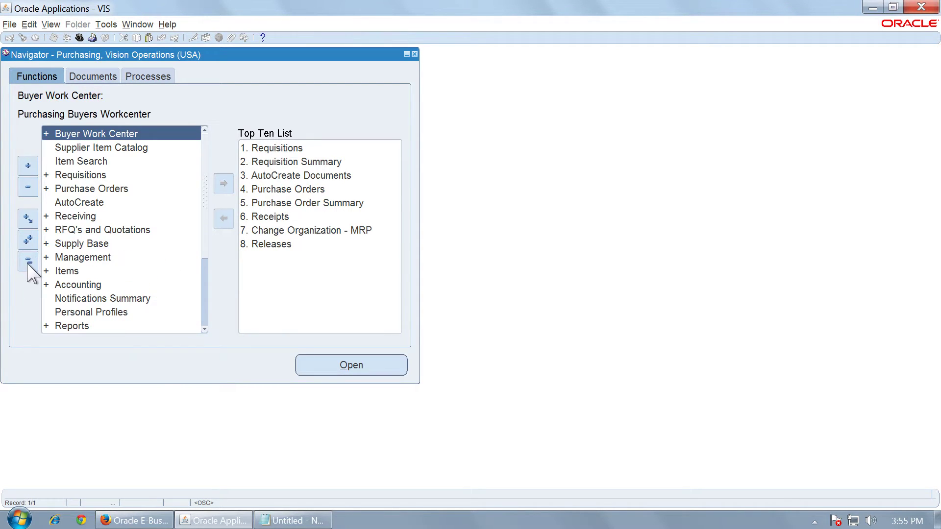
left_click_drag(206, 200, 202, 211)
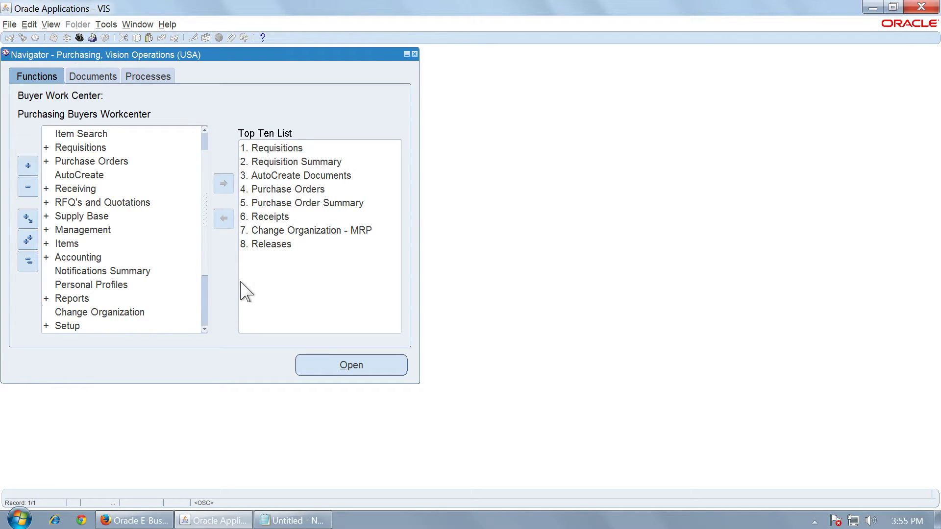
left_click(206, 294)
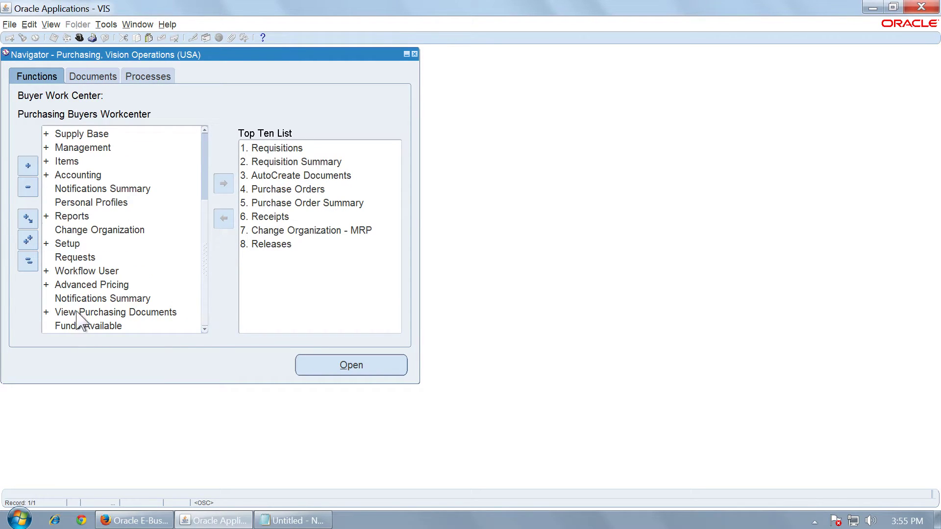
double_click(89, 217)
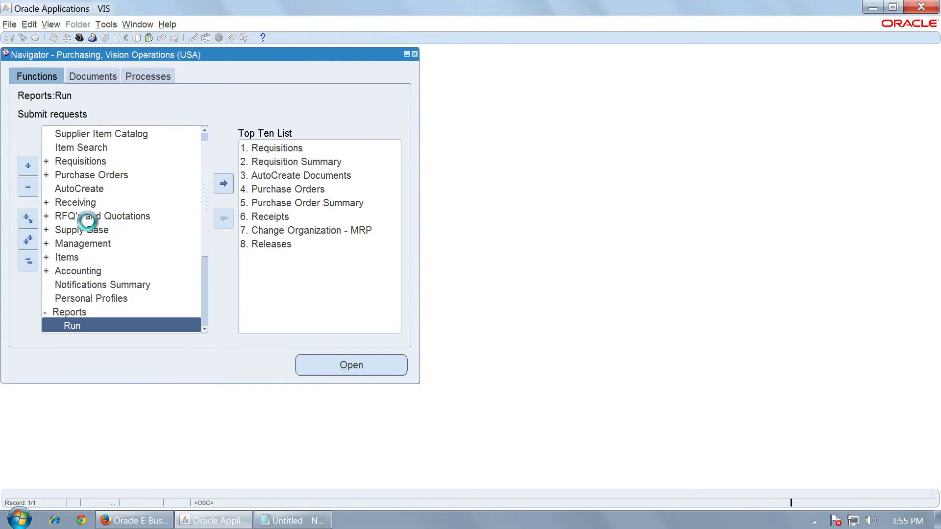
double_click(103, 326)
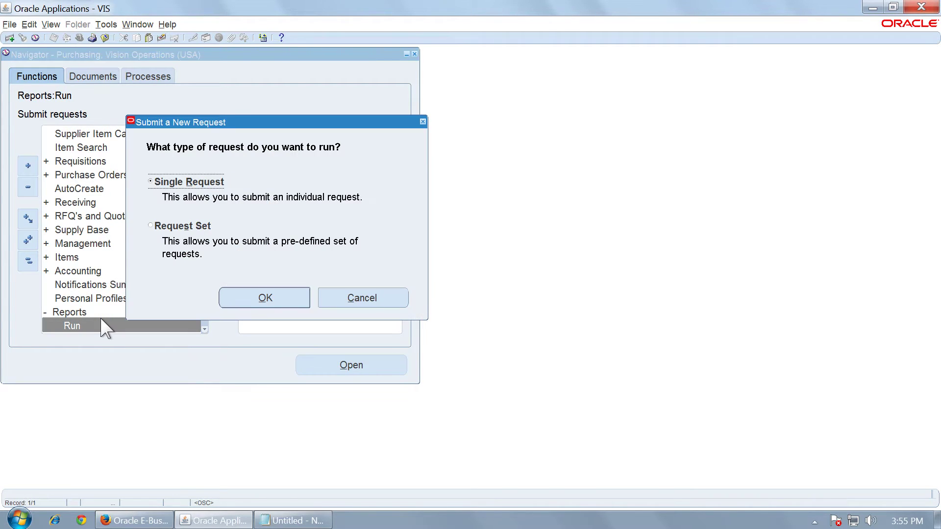
key("Return")
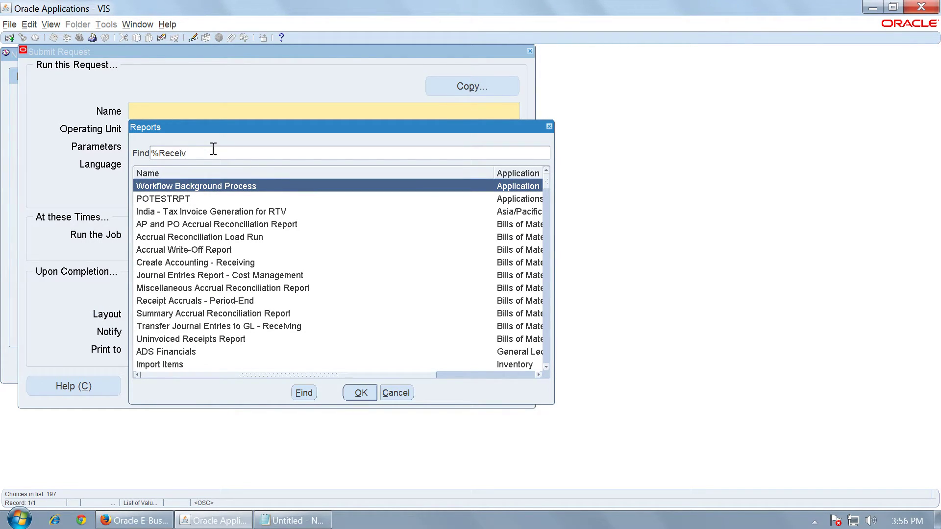
- Submit the Receiving Transaction Processor with operating unit Vision Operations and decline submitting another request
key("Return")
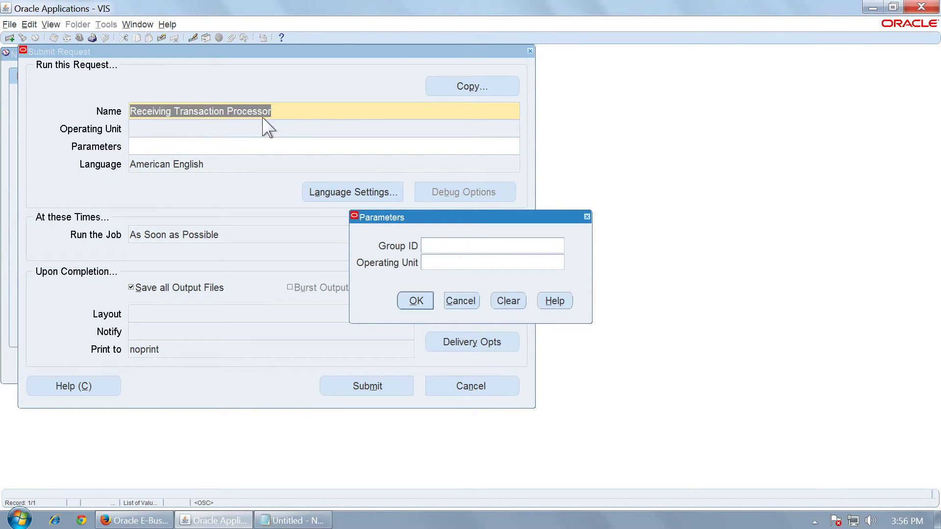
left_click(433, 263)
type("V")
key("Tab")
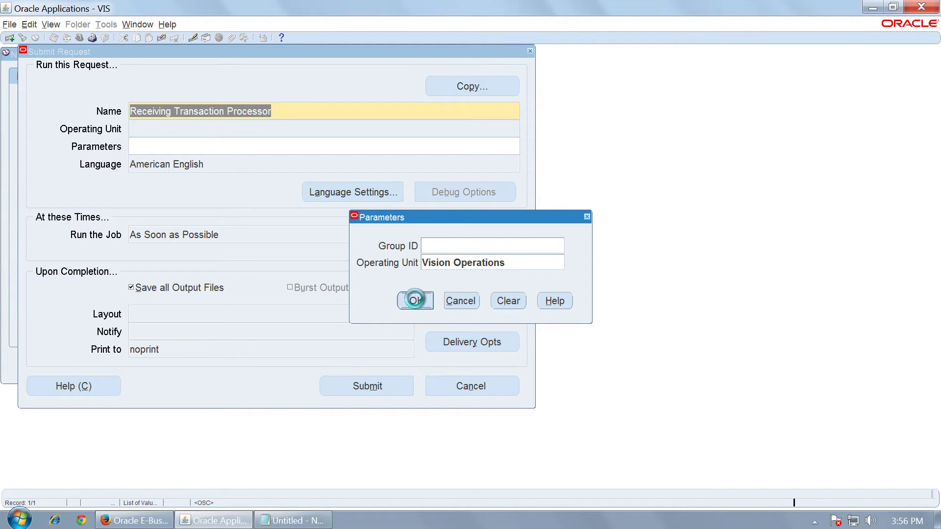
left_click(416, 300)
left_click(378, 387)
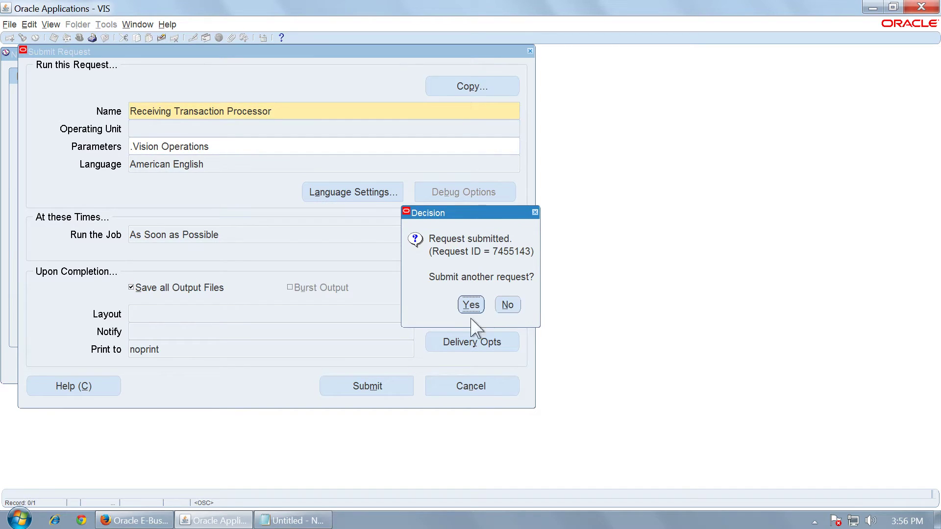
left_click(507, 306)
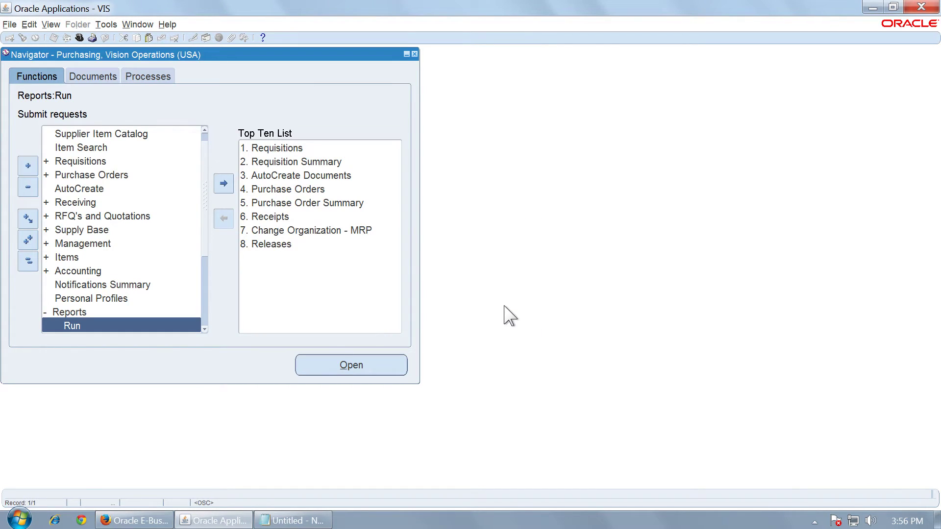
- List all of your own concurrent requests and move the Requests window away from the Navigator
left_click(50, 24)
left_click(85, 186)
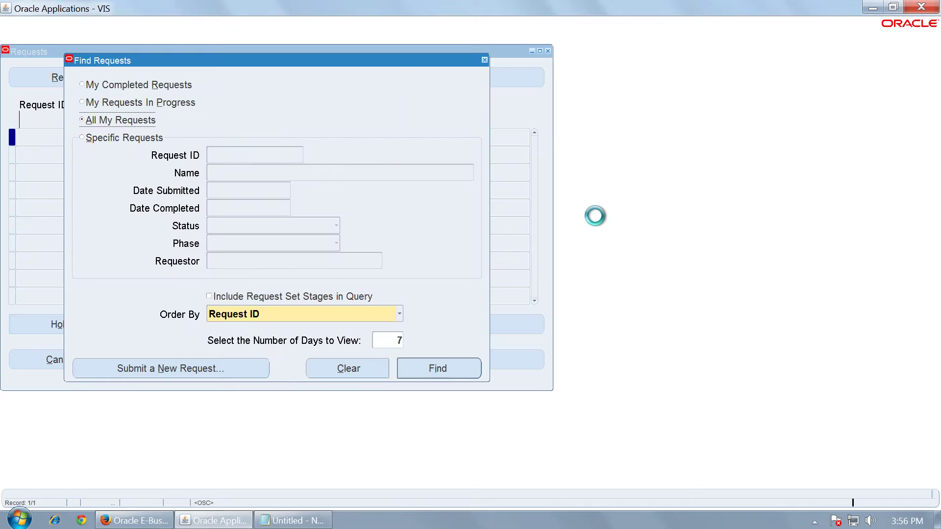
key("Return")
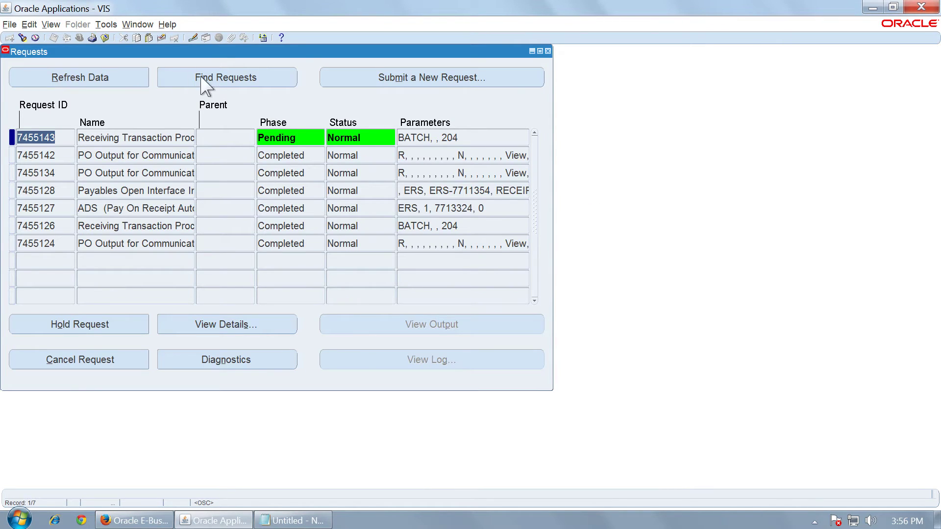
left_click_drag(373, 104, 372, 105)
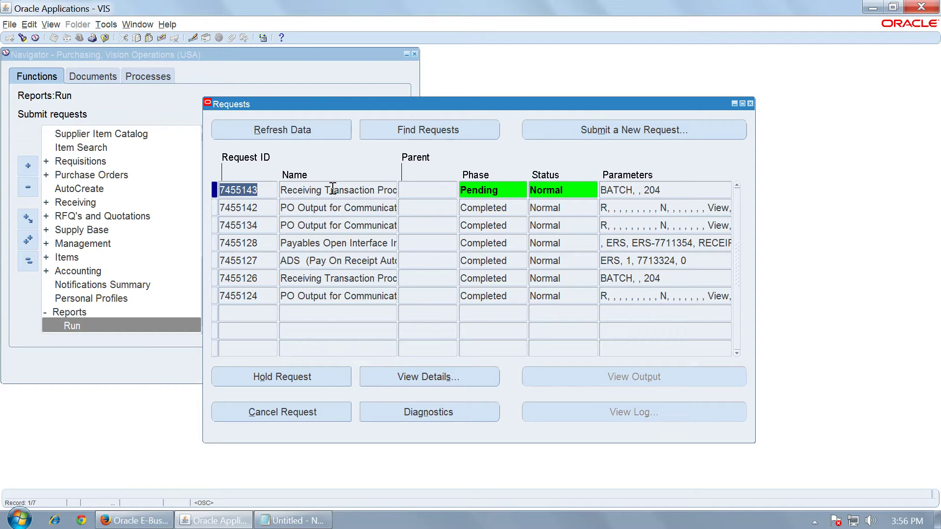
- Refresh the request list to follow the Receiving Transaction Processor, closing the Notes window that covers the slide desktop
left_click(290, 132)
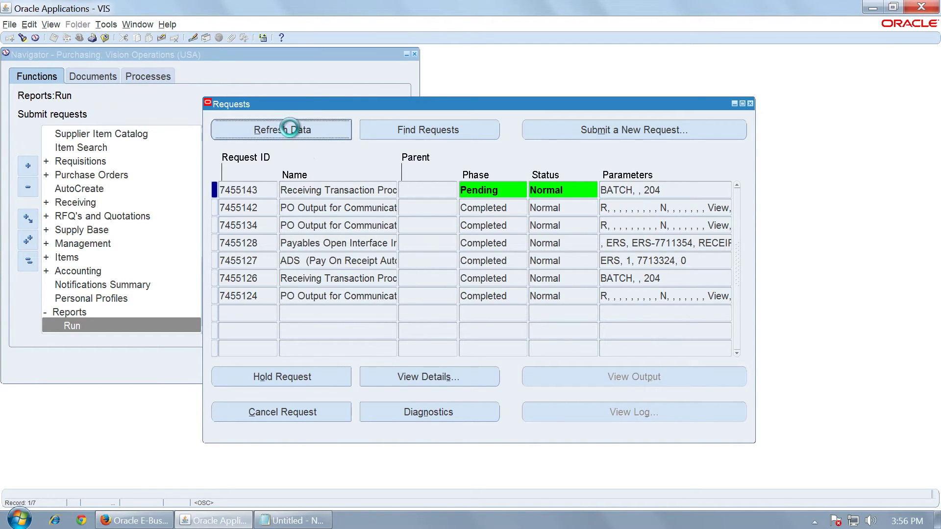
left_click(289, 130)
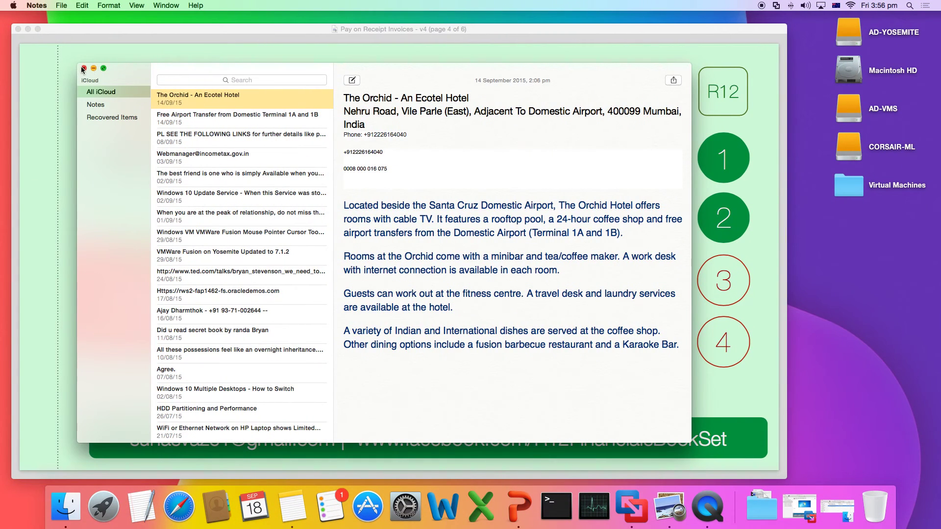
left_click(84, 68)
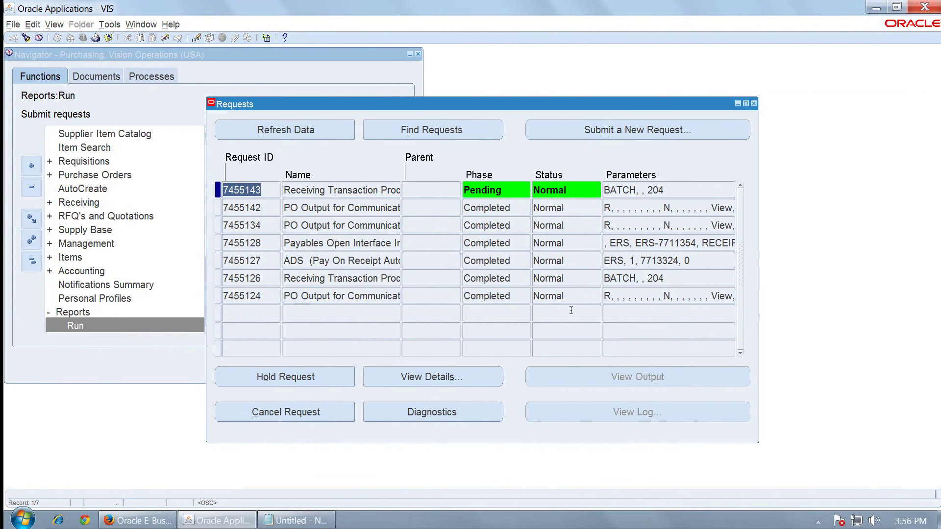
left_click(260, 133)
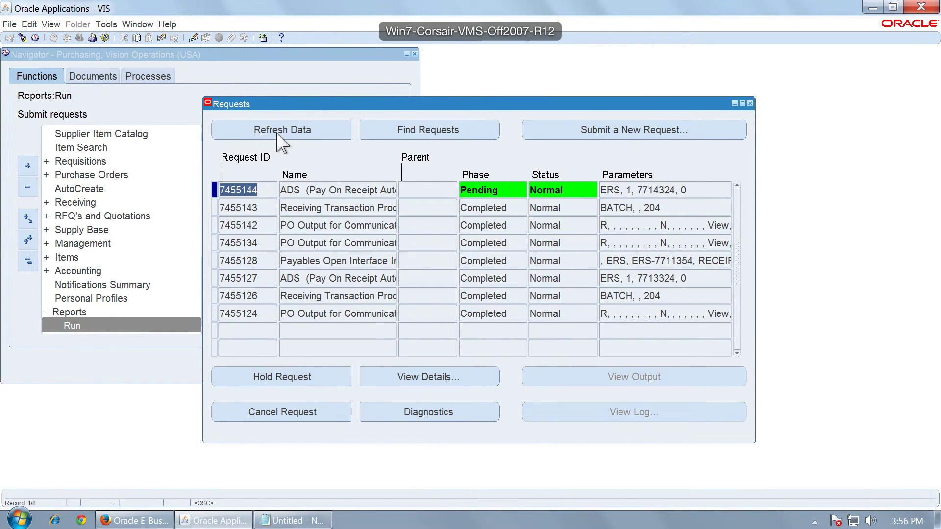
left_click(275, 133)
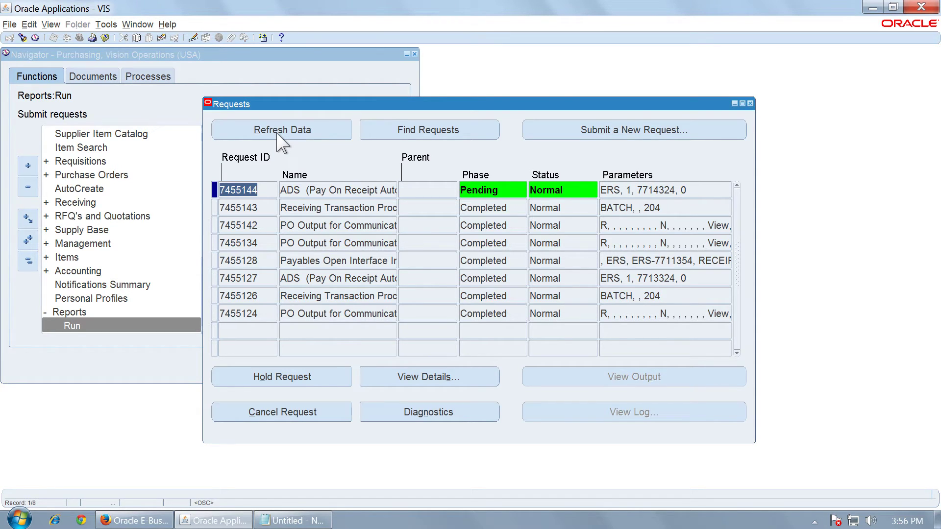
- Check the transaction flow on the Pay on Receipt Invoices slide, return to Oracle Applications and refresh the request list
key("ctrl+Left")
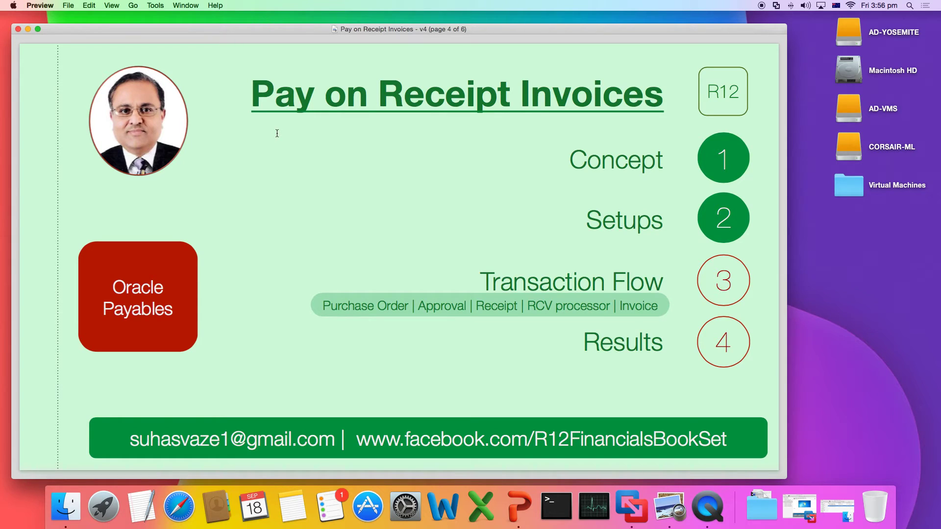
key("ctrl+Right")
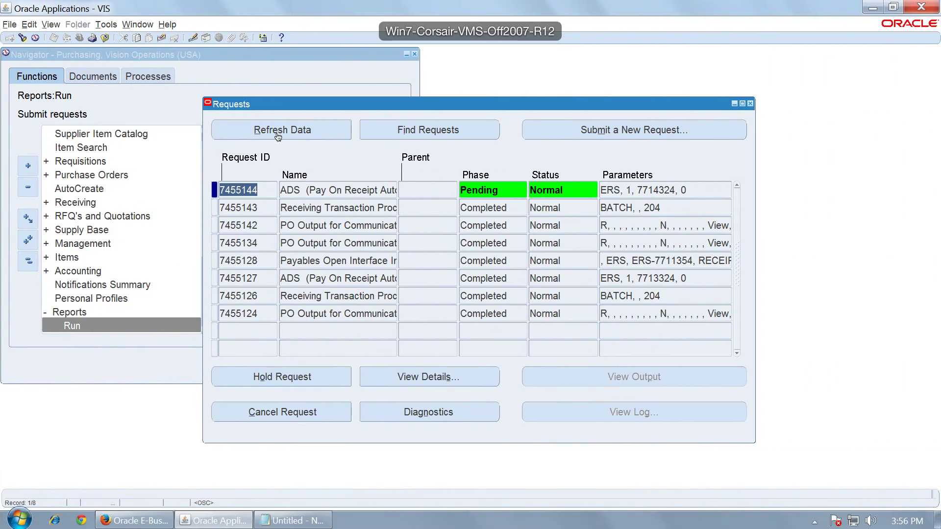
left_click(278, 131)
- Examine the latest Receiving Transaction Processor request and the ADS Pay On Receipt request that follows it
left_click(348, 210)
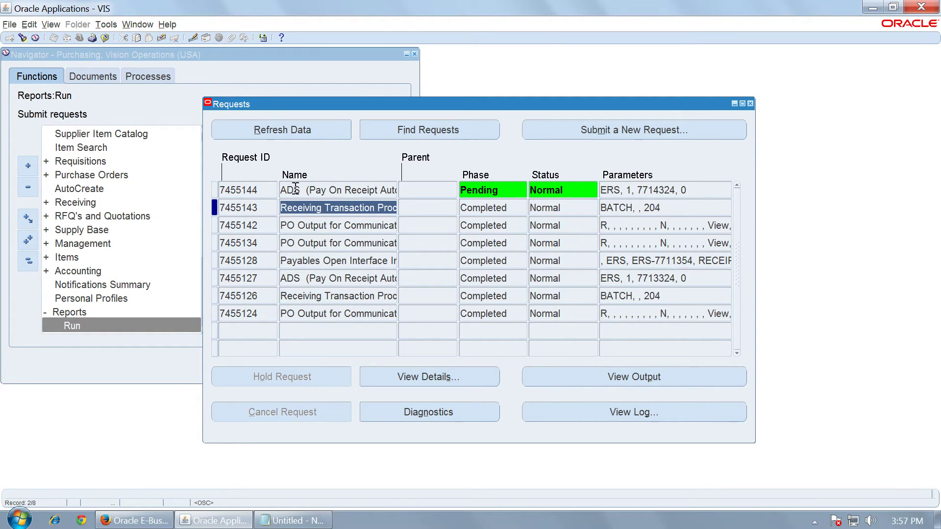
left_click(311, 190)
left_click_drag(355, 190, 415, 189)
left_click(246, 190)
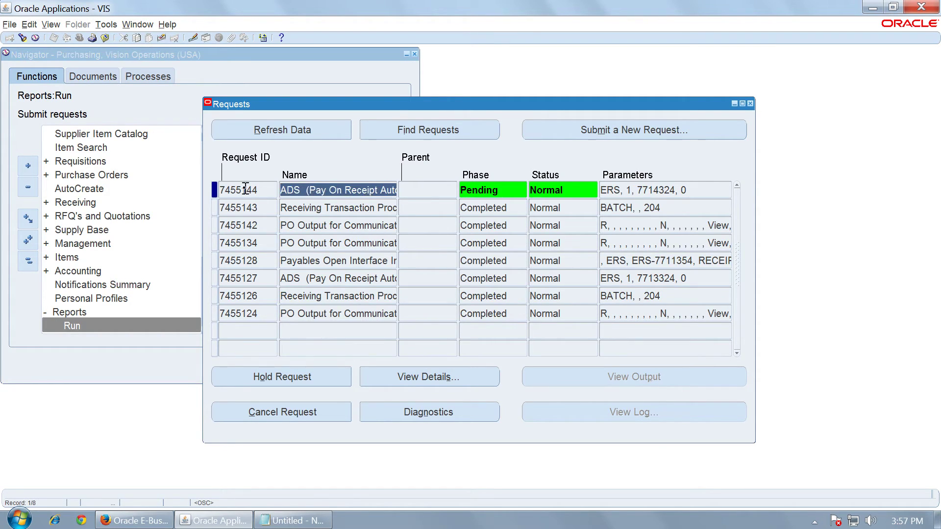
left_click(262, 190)
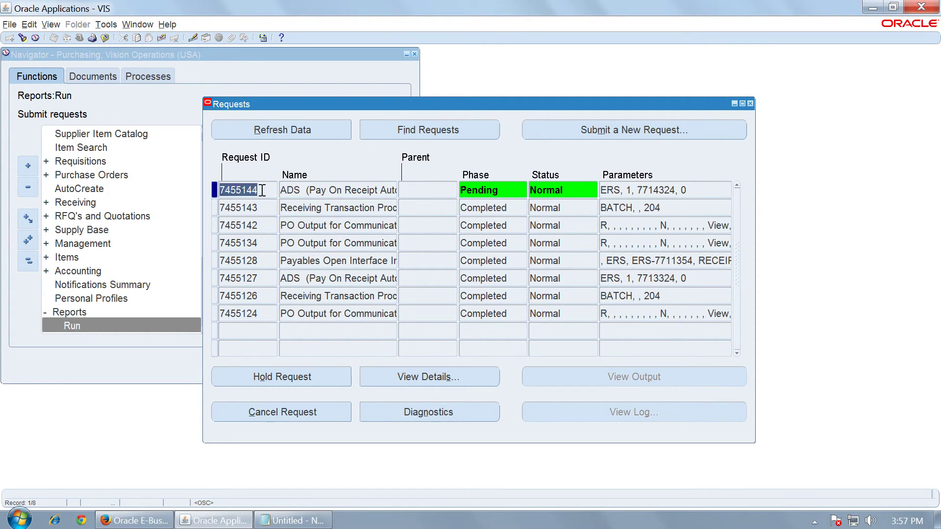
- Refresh the request list and read the full name of the newest Payables Open Interface Import request
left_click(284, 130)
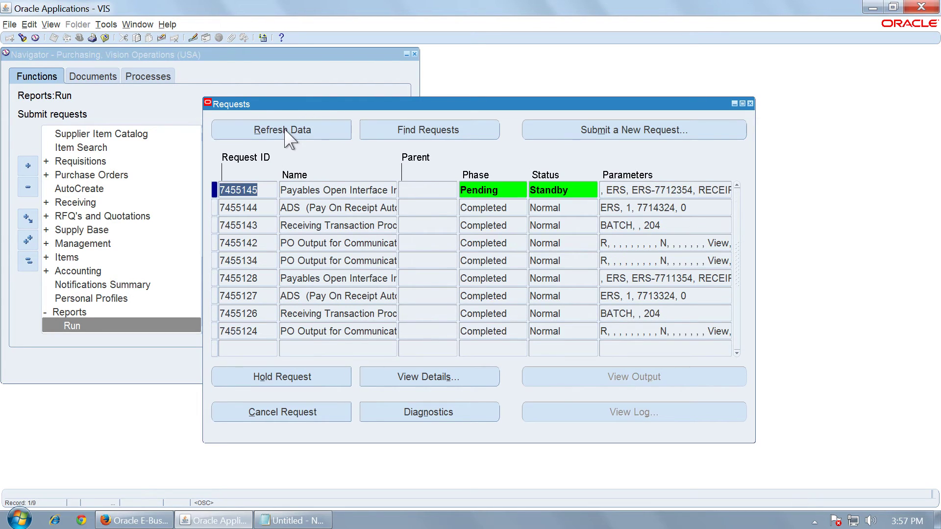
left_click(300, 192)
left_click_drag(322, 190, 459, 193)
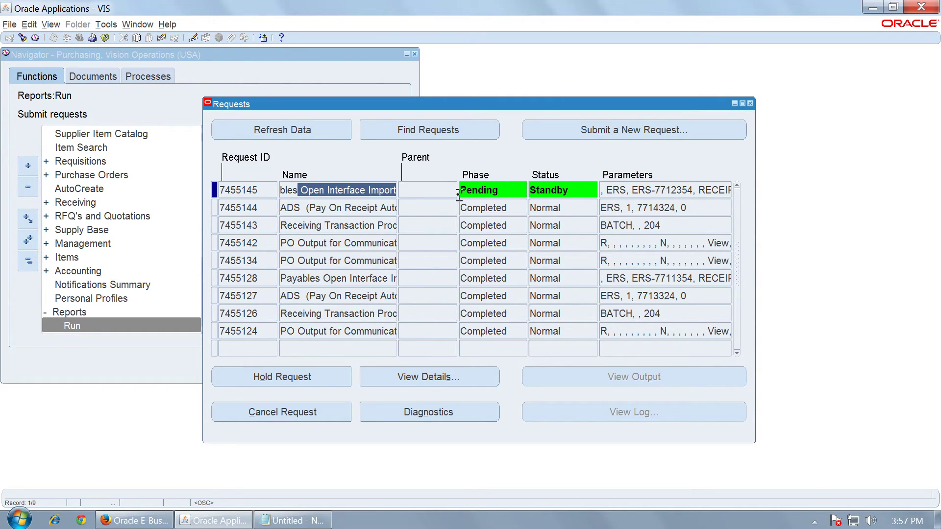
left_click(299, 192)
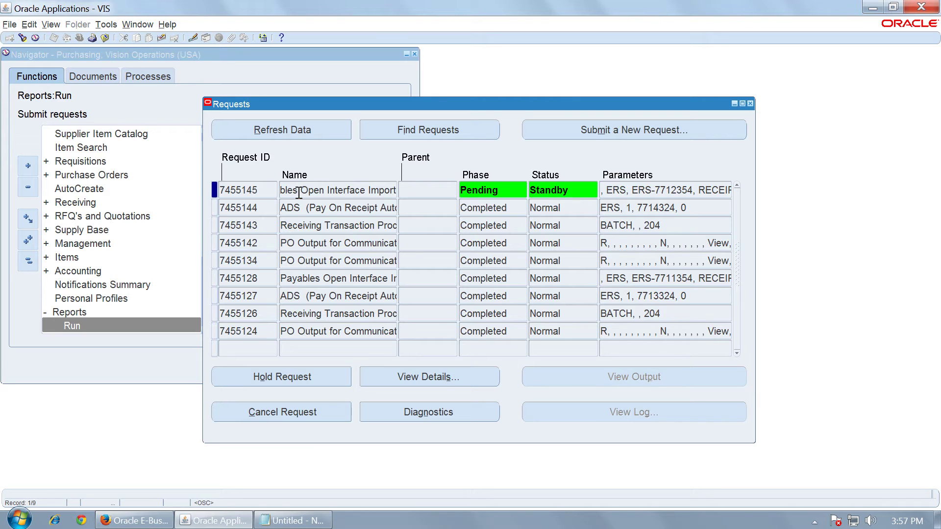
- Refresh the request list until the latest Payables Open Interface Import request finishes, and open its output report
left_click(301, 131)
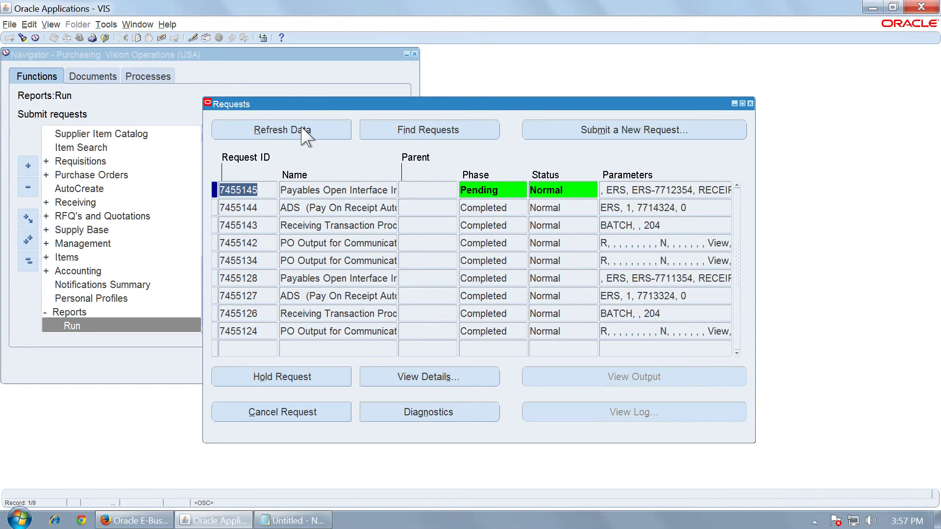
left_click(302, 130)
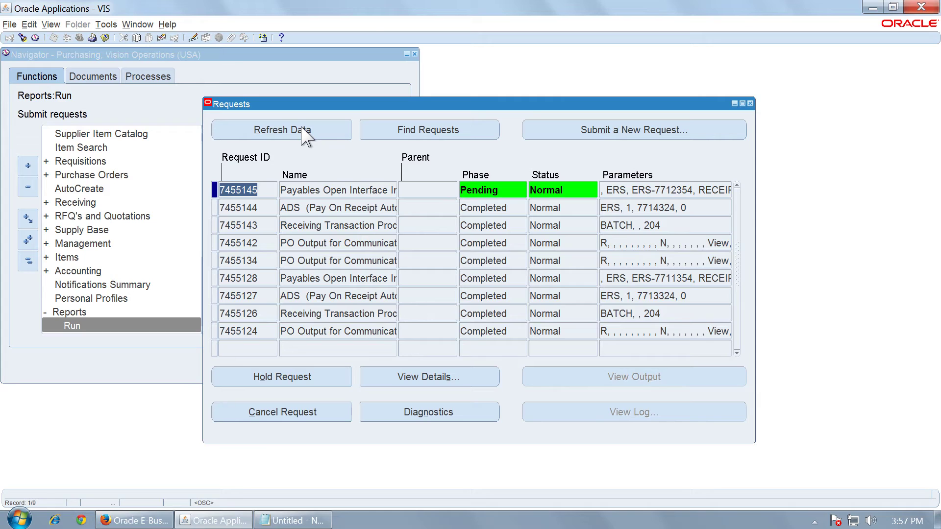
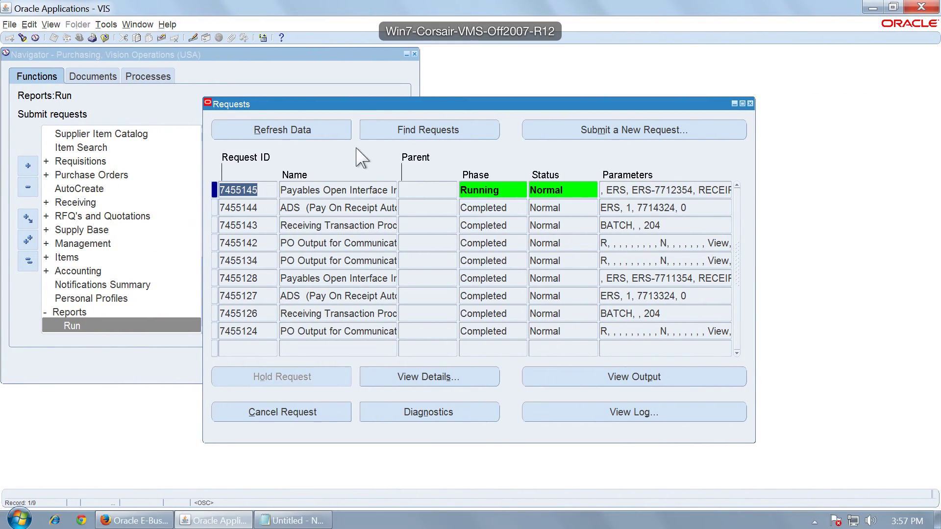
left_click(321, 142)
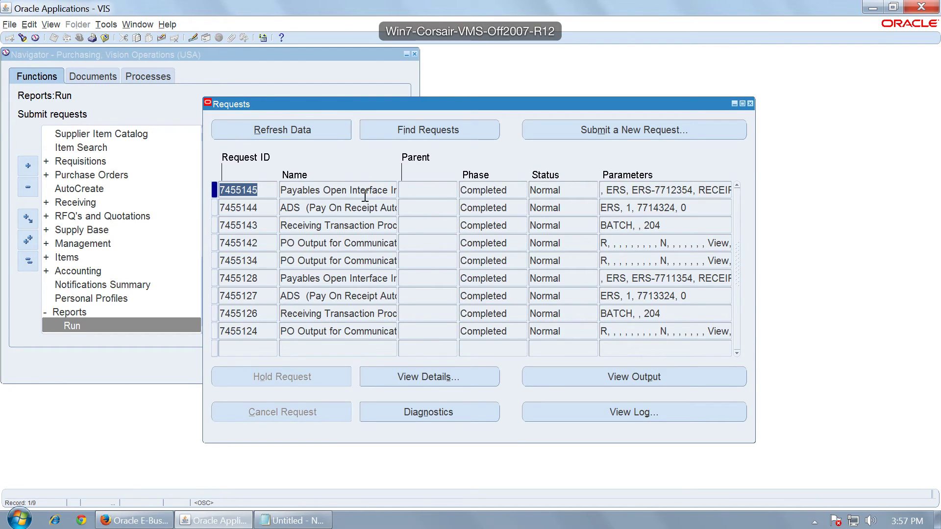
left_click(636, 376)
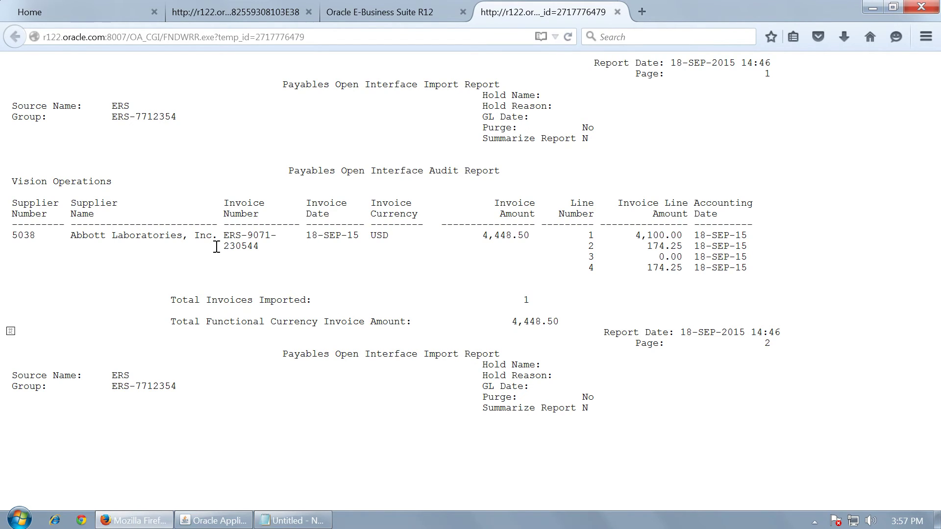
- Copy the invoice number's ending, 230544, from the audit report into the Notepad notes on its own line, followed by a blank line
left_click_drag(225, 246, 260, 246)
right_click(249, 248)
left_click(282, 253)
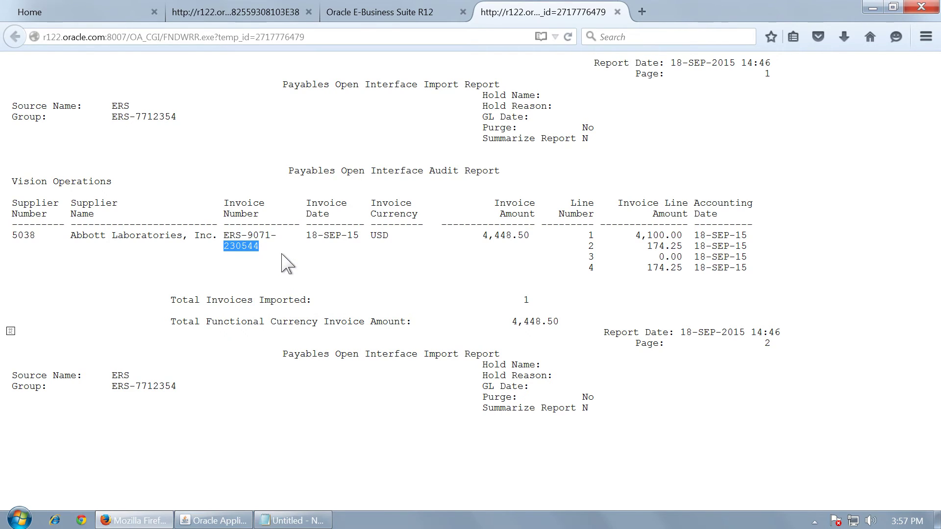
left_click(296, 521)
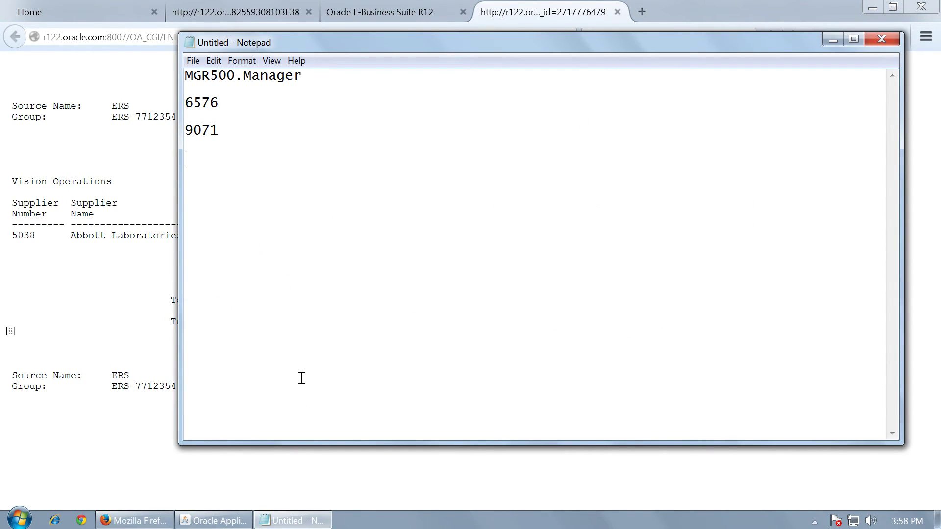
key("ctrl+v")
key("Return")
key("Return")
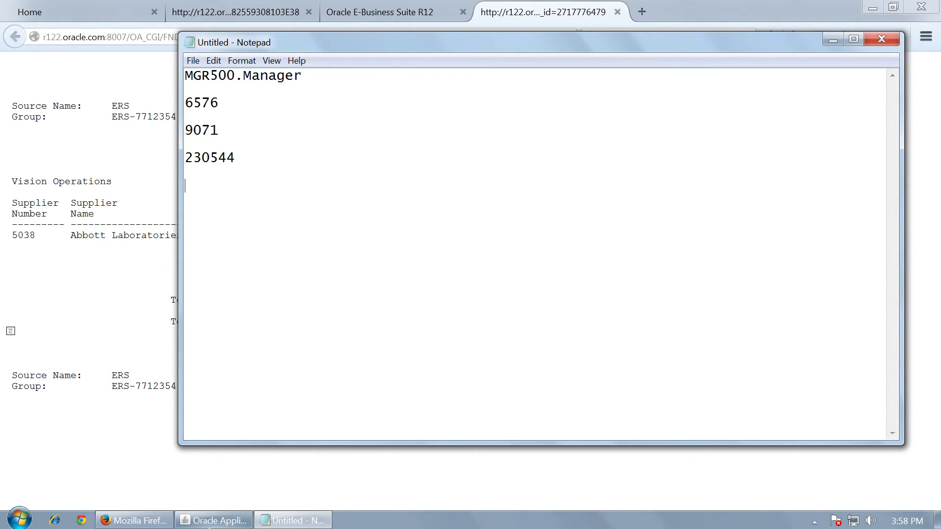
- Return to Oracle Applications, close the Requests window, collapse the Navigator tree and switch to the Payables, Vision Operations (USA) responsibility
left_click(213, 521)
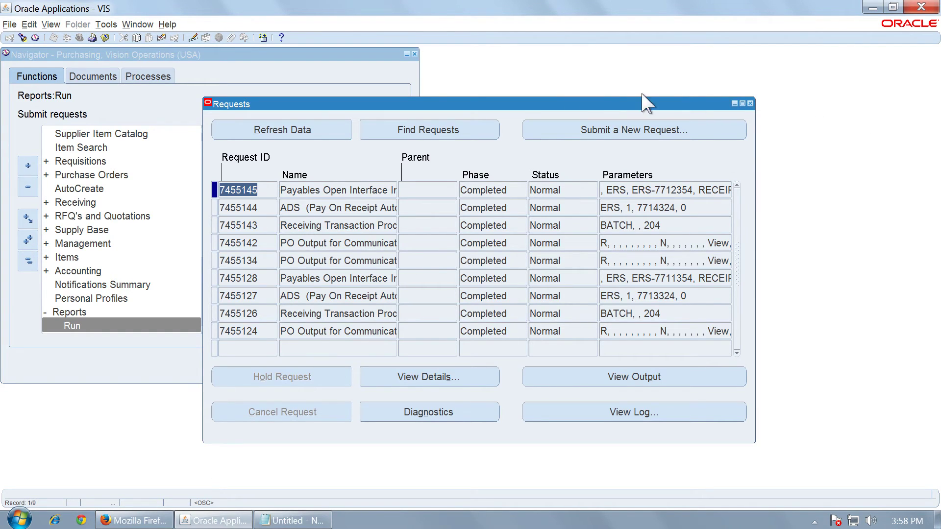
left_click(751, 103)
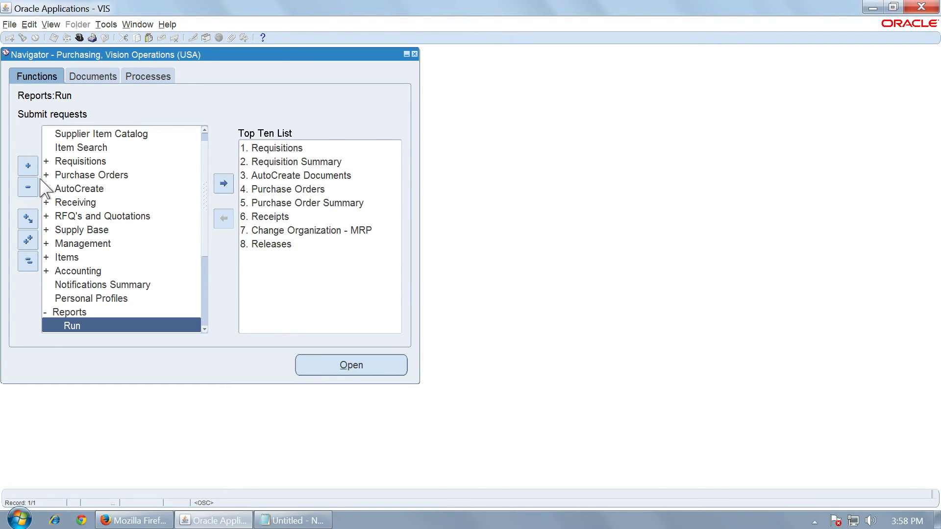
left_click(28, 260)
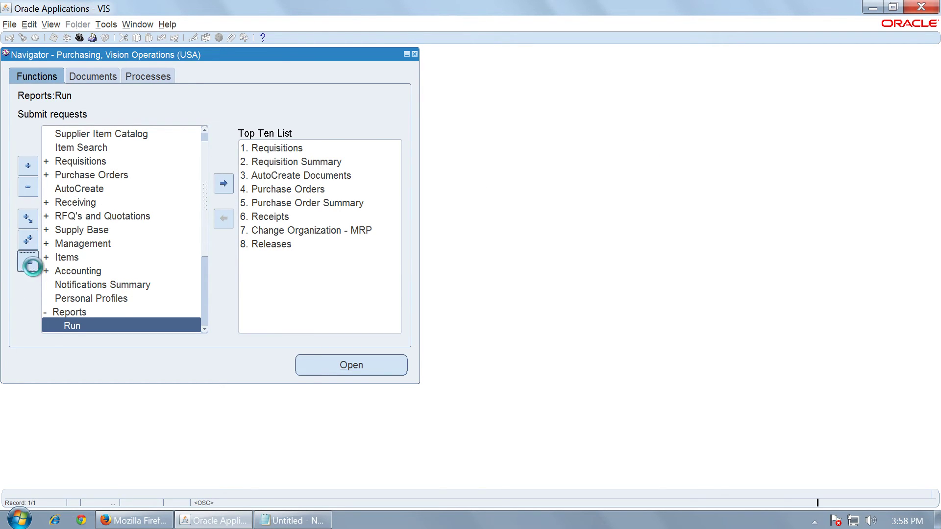
left_click(79, 38)
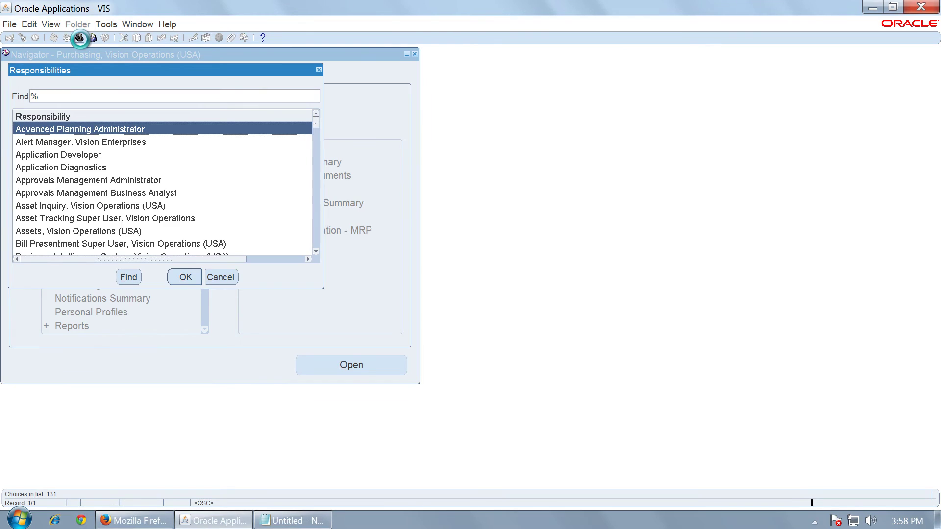
type("pay")
double_click(98, 131)
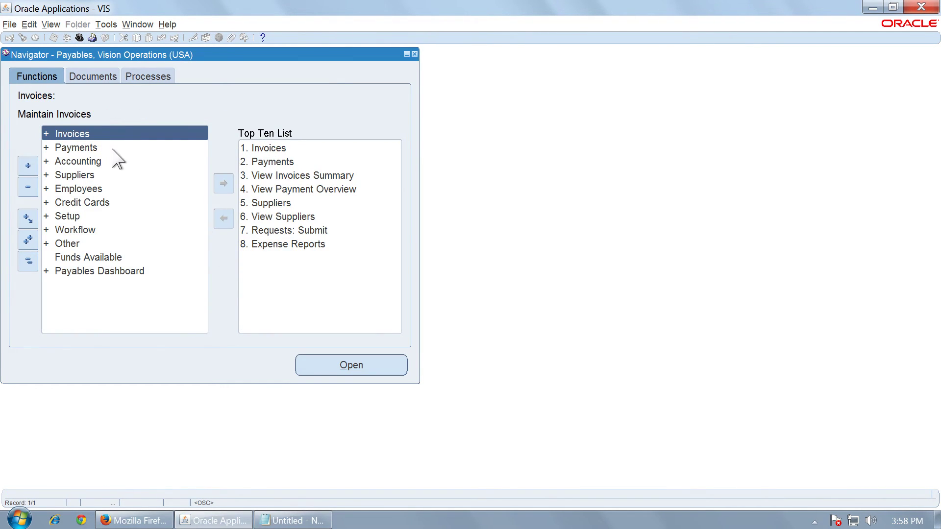
- Open the Invoices entry form from the Payables Navigator
double_click(72, 133)
double_click(109, 144)
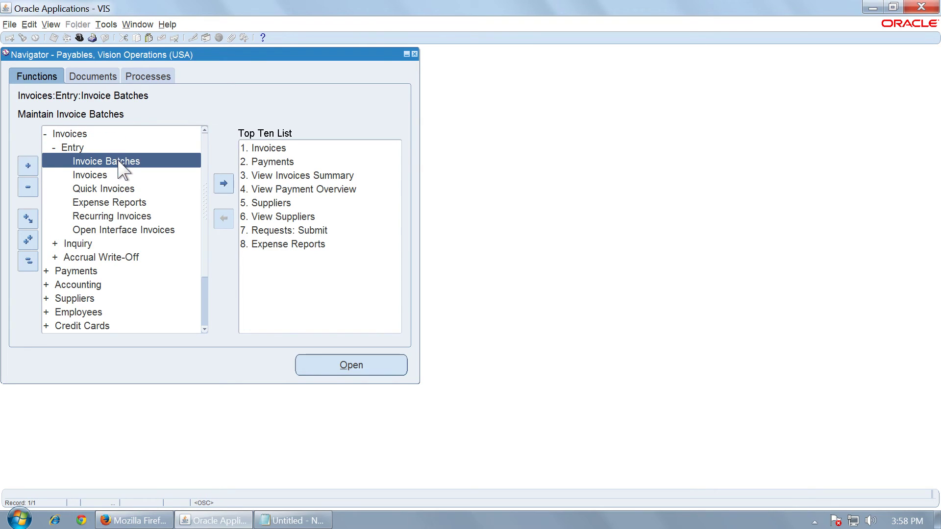
left_click(109, 174)
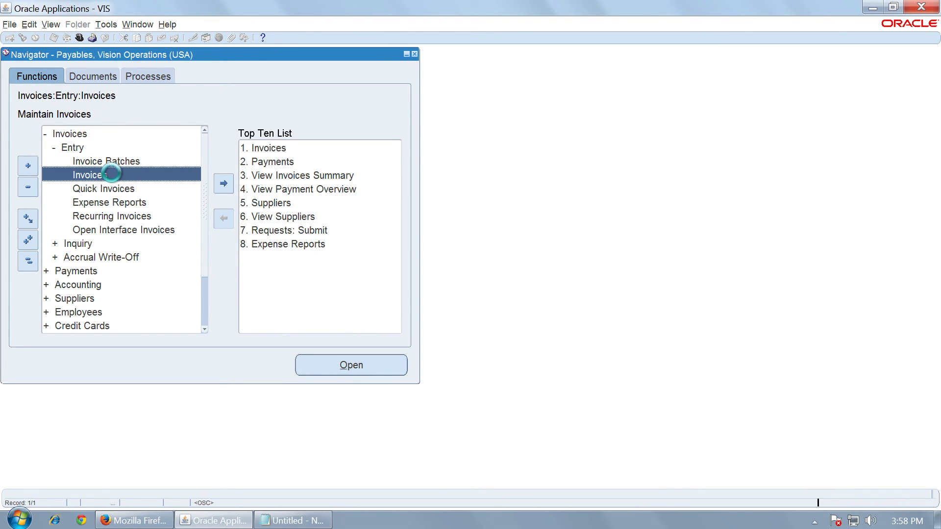
- Query the Invoice Workbench for invoice number ERS%230544% and examine the retrieved invoice's number, amounts and status
key("F11")
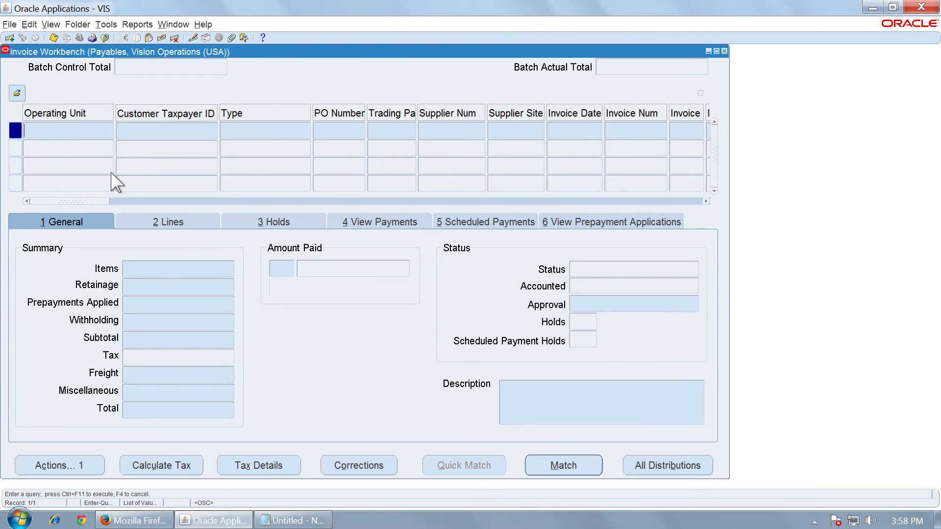
left_click(620, 130)
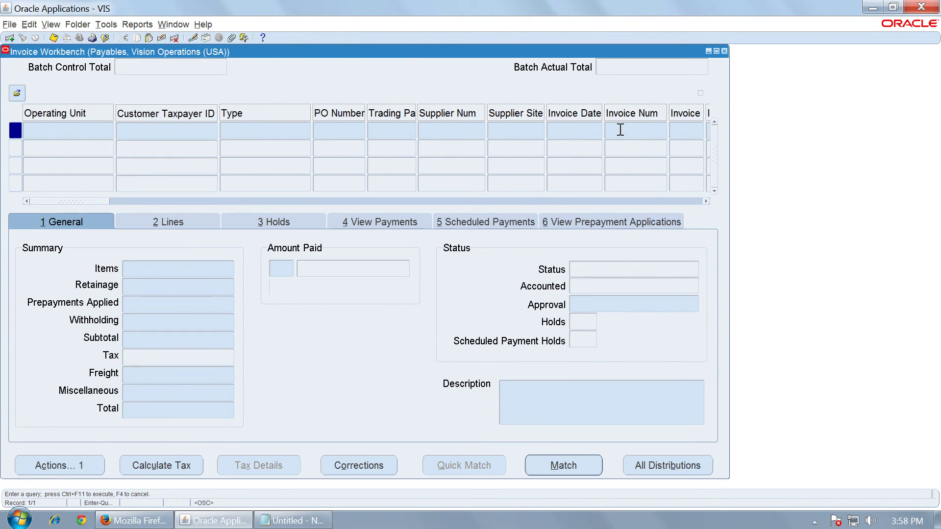
type("ERS%230544")
type("$")
key("BackSpace")
type("%")
key("ctrl+F11")
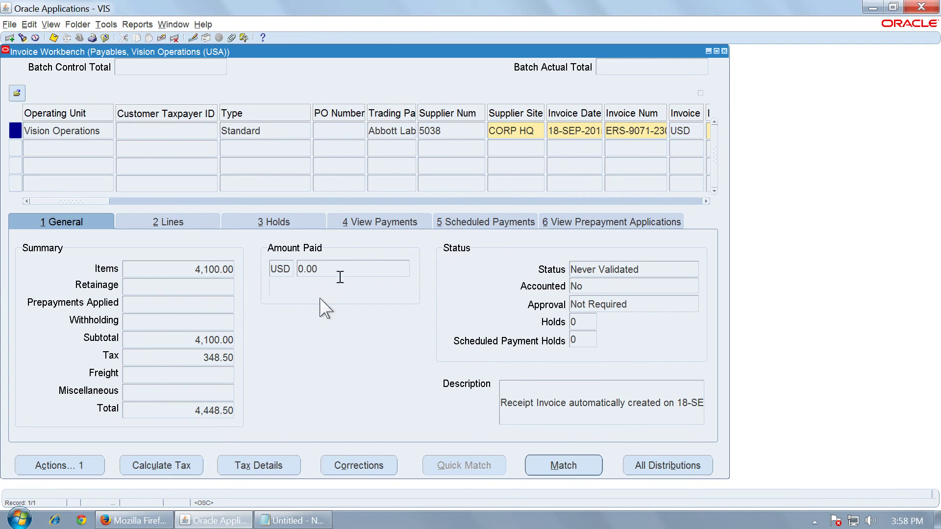
left_click_drag(185, 51, 319, 56)
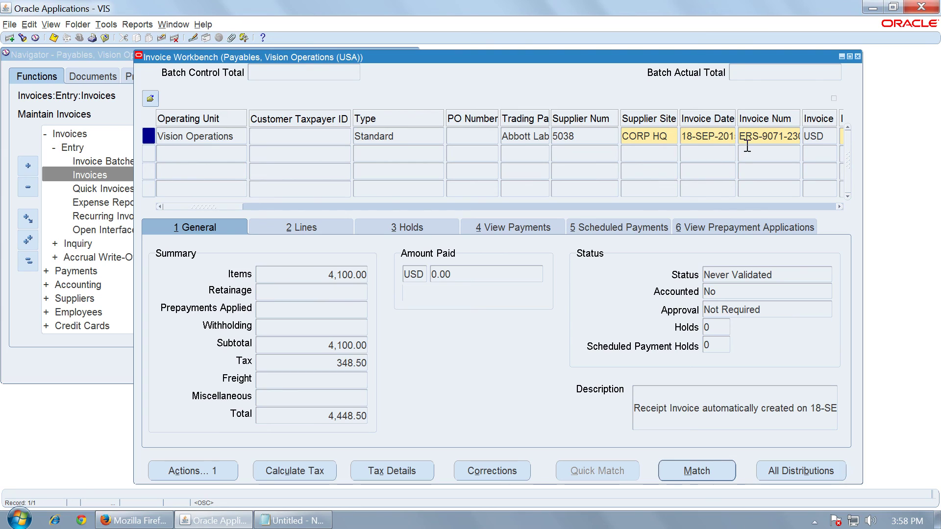
double_click(784, 138)
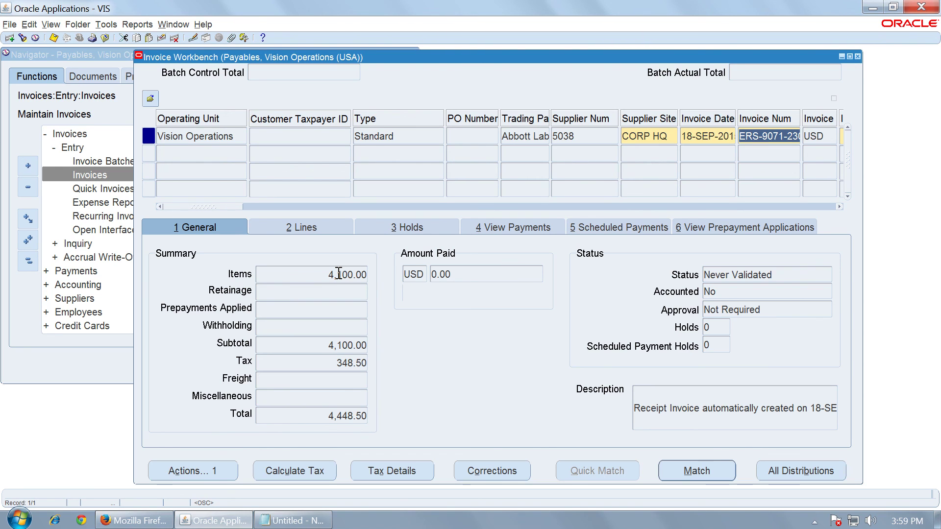
- Switch to the Pay on Receipt Invoices slides in Preview and advance through the Results page to page 6
key("ctrl+Left")
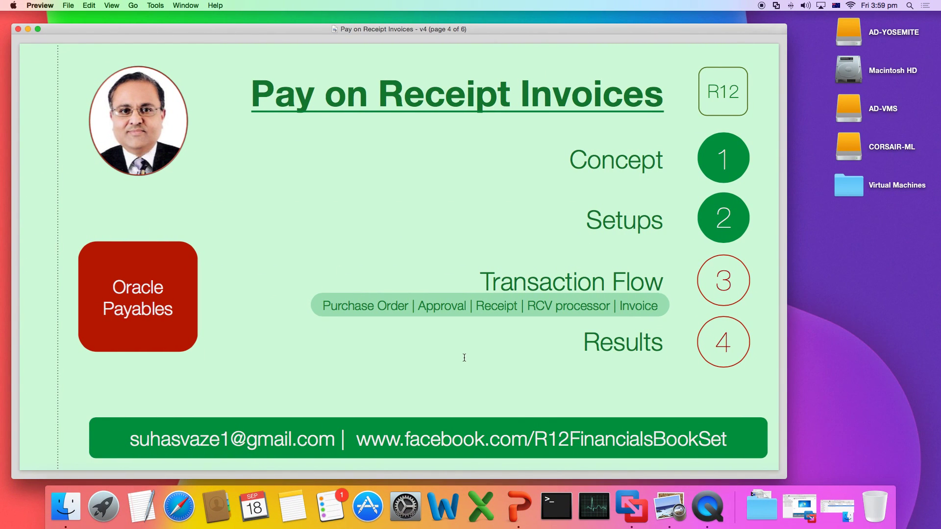
key("Down")
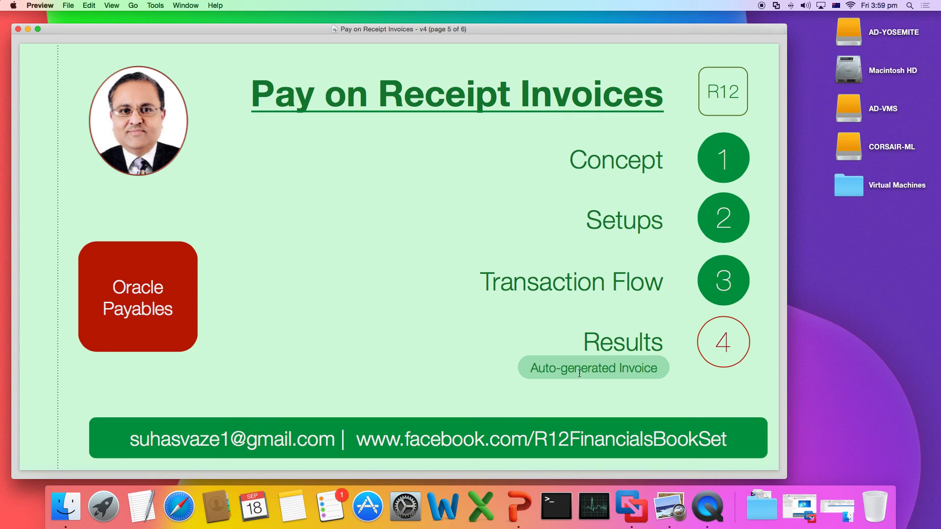
key("Down")
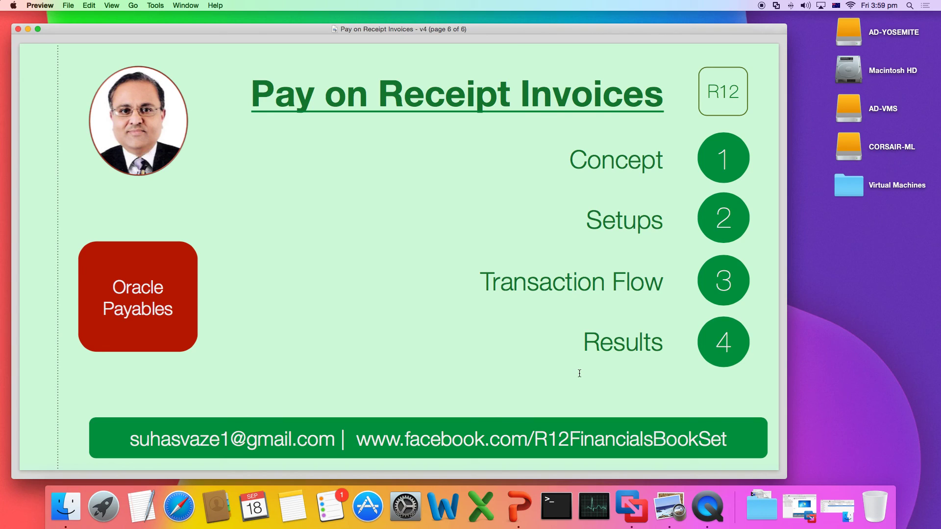